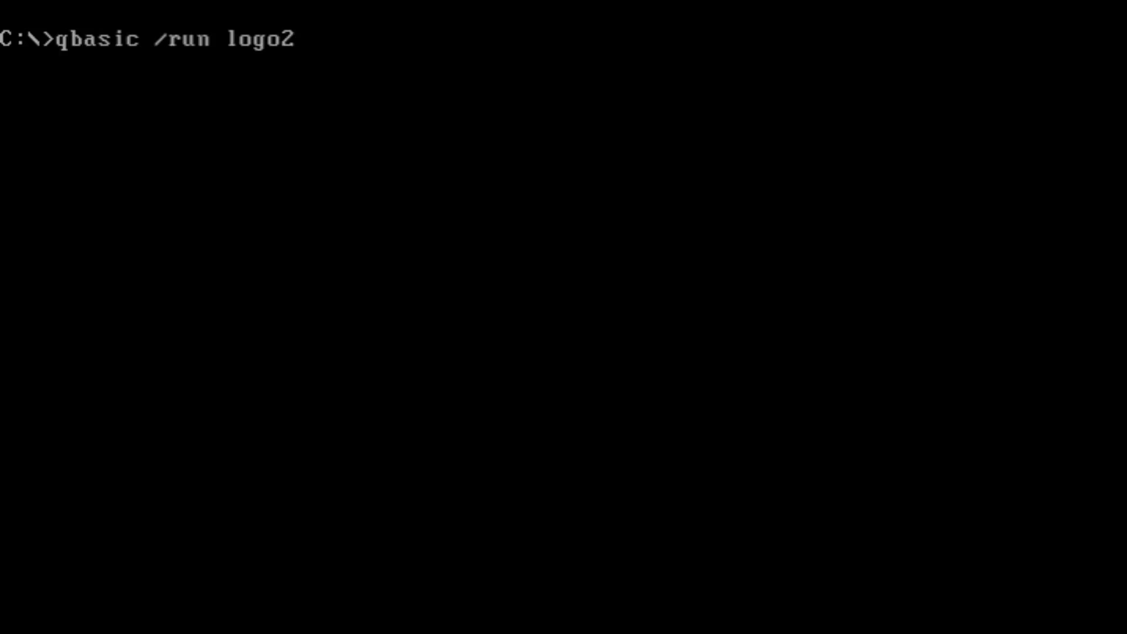
Step: Run the QBasic logo2 program, try NetWare partition tables, and start Turbo Basic past its splash
key("Return")
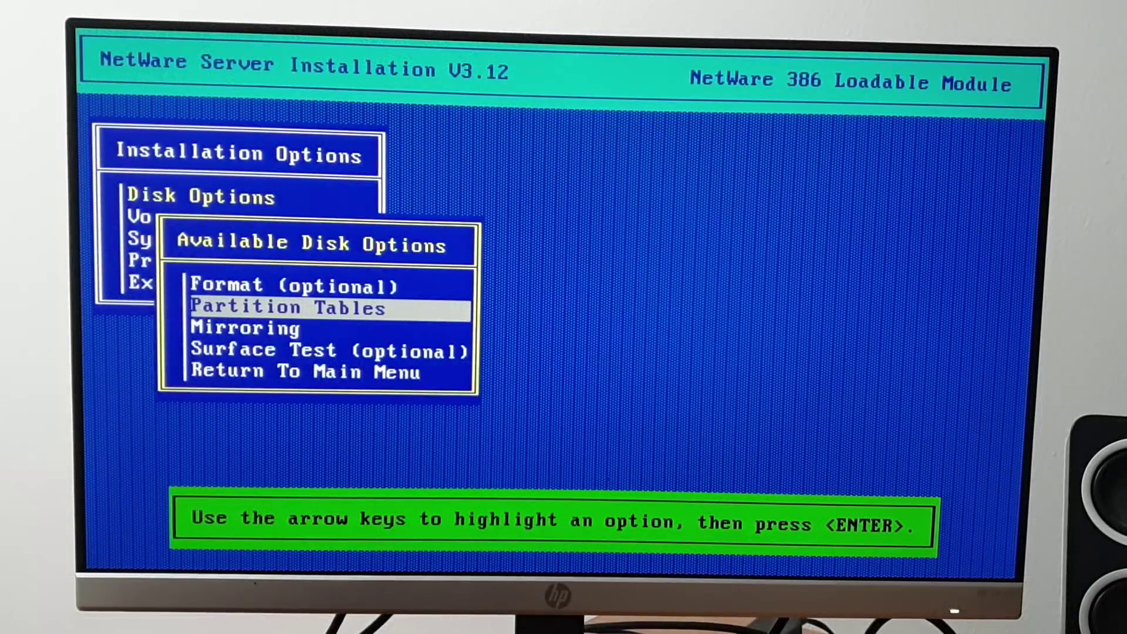
key("Return")
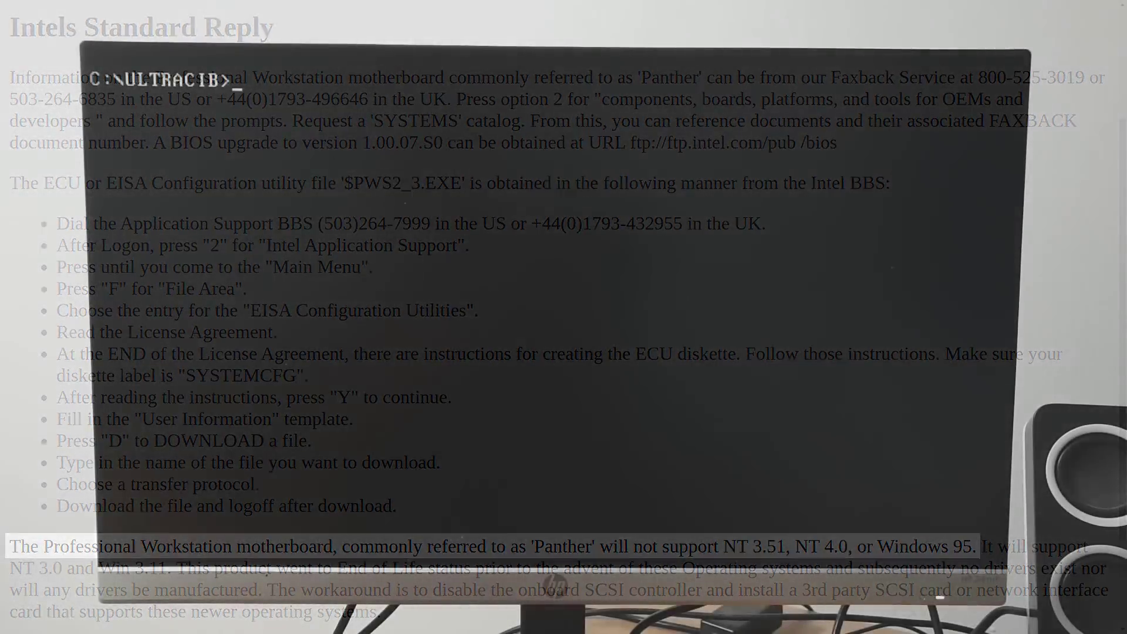
key("Return")
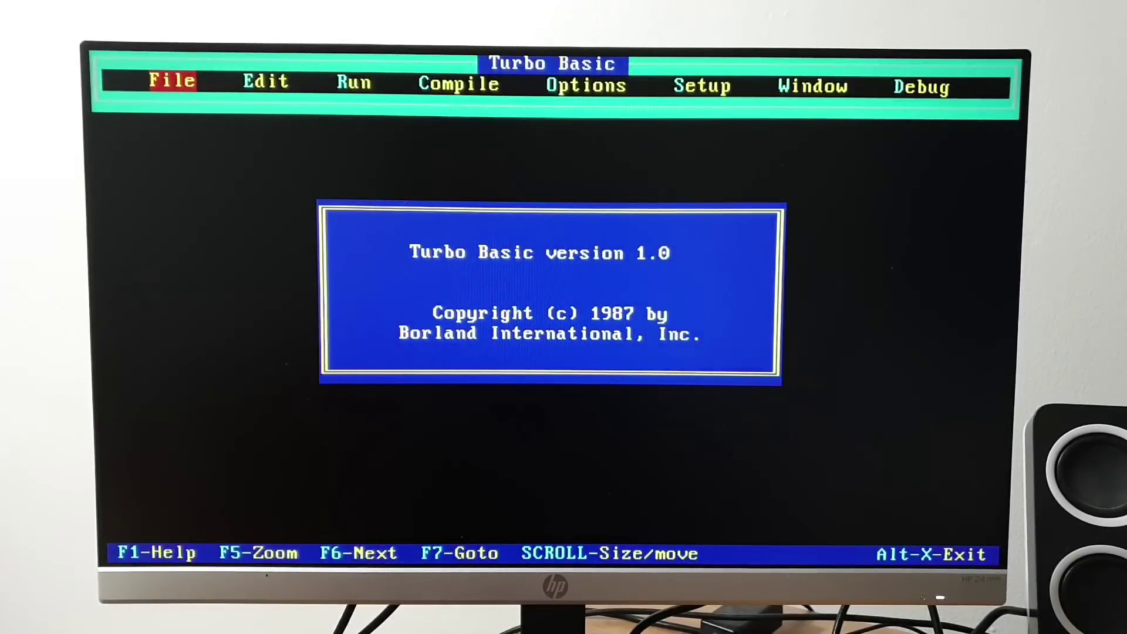
key("Return")
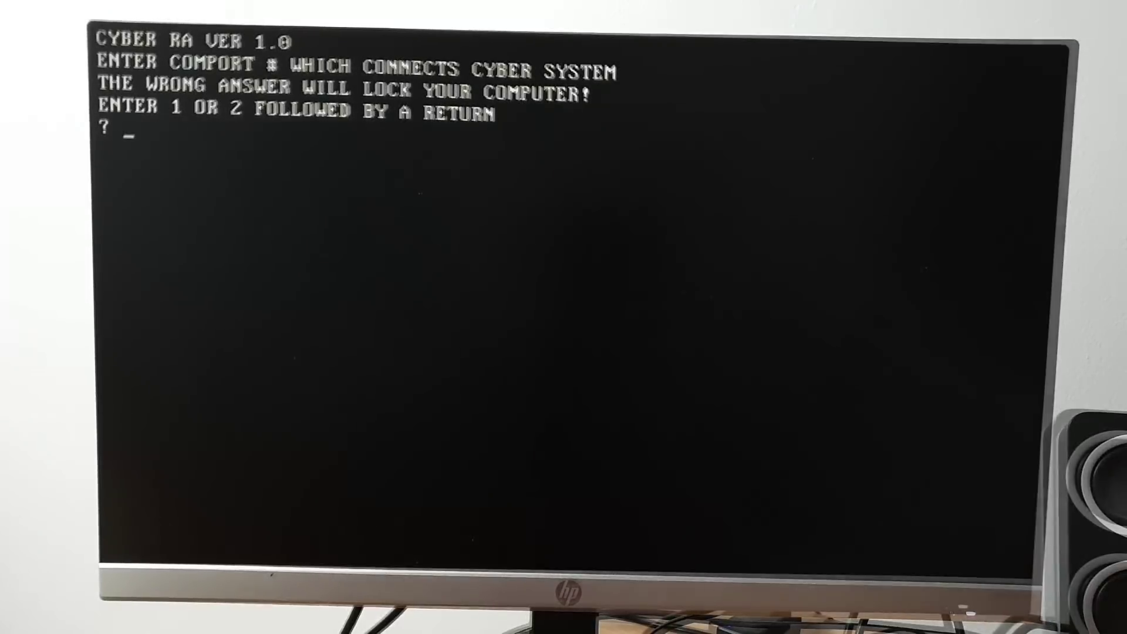
Step: Quit Cyber RA, list C:\ with dir /w, and start dosshell from C:\DOS
key("ctrl+c")
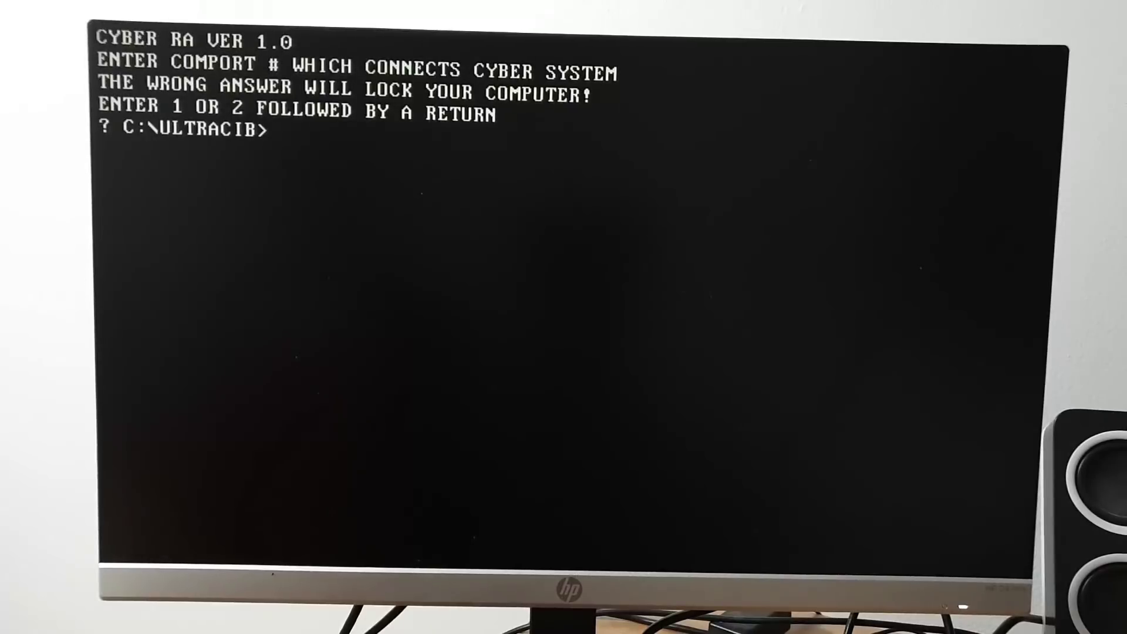
type("cd \\")
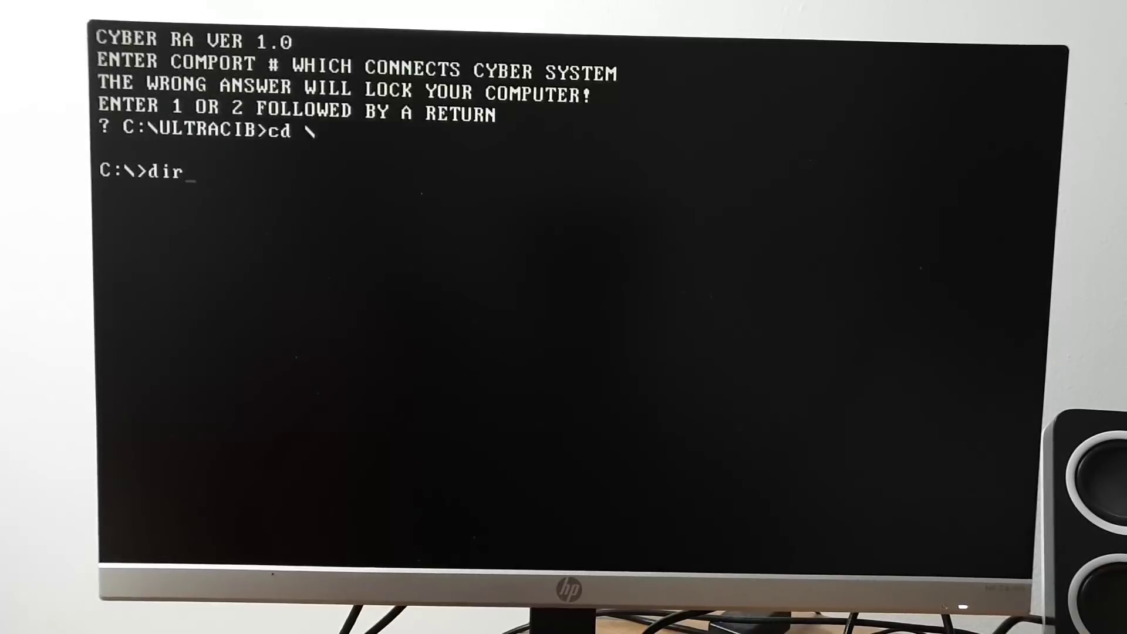
type(" /w")
key("Return")
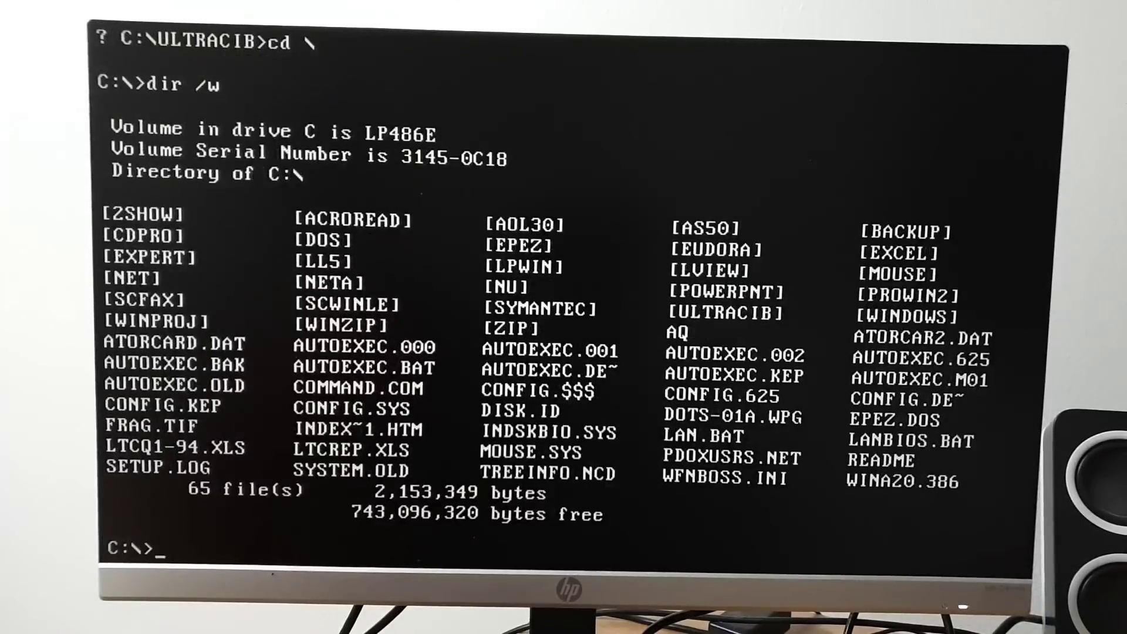
type("cd dos")
key("Return")
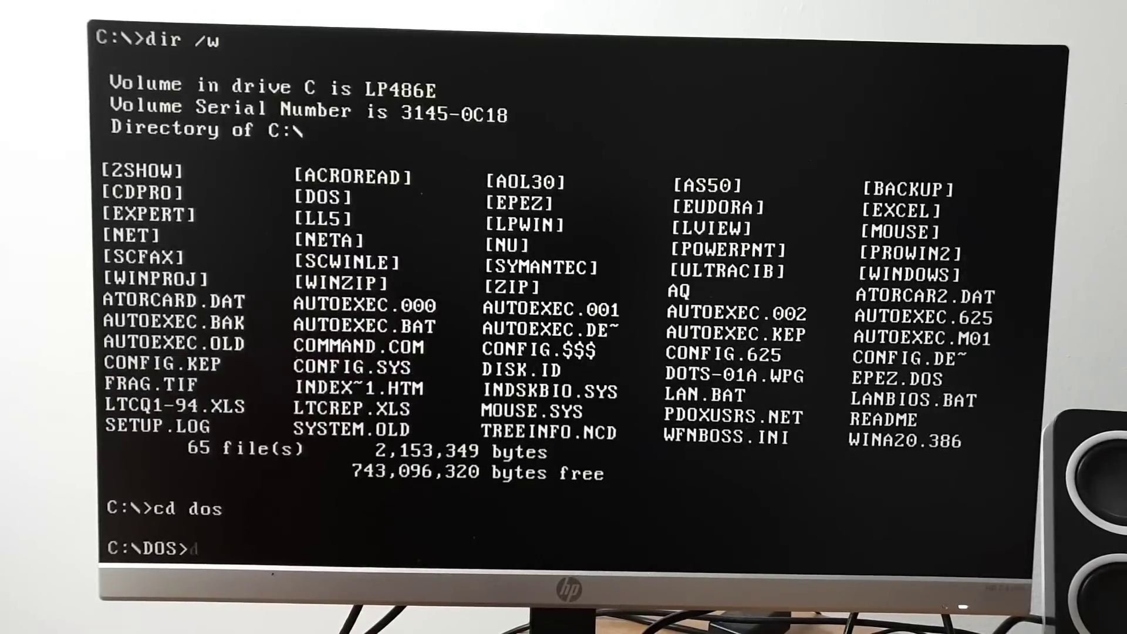
type("dosshel")
key("Return")
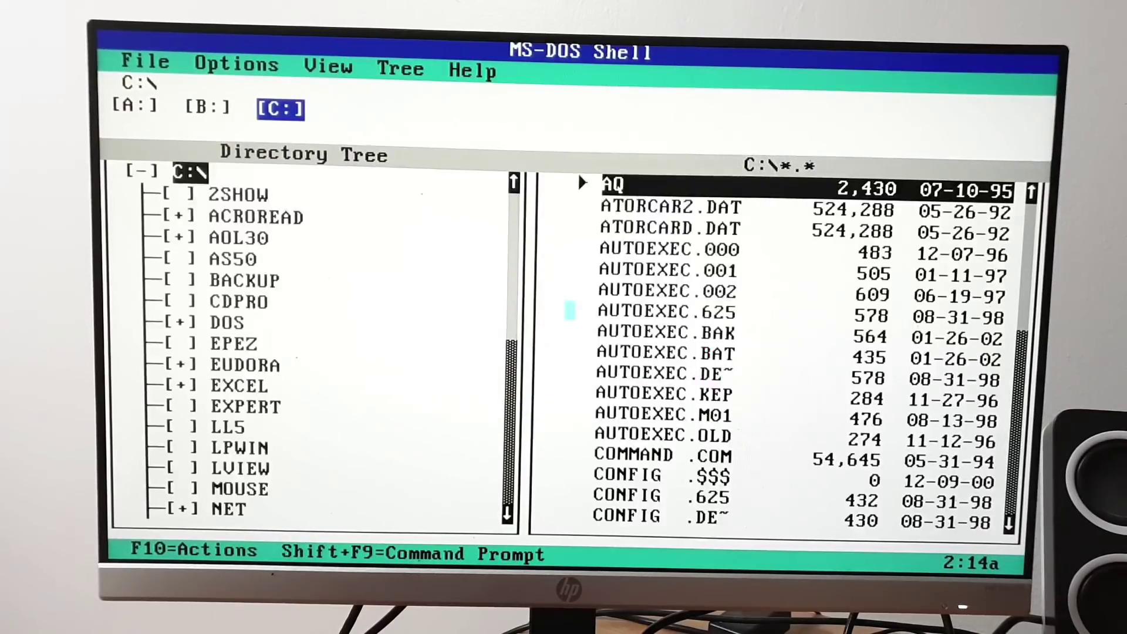
Step: Show MS-DOS Shell's About Shell version information from the Help menu
key("alt")
key("alt")
key("f")
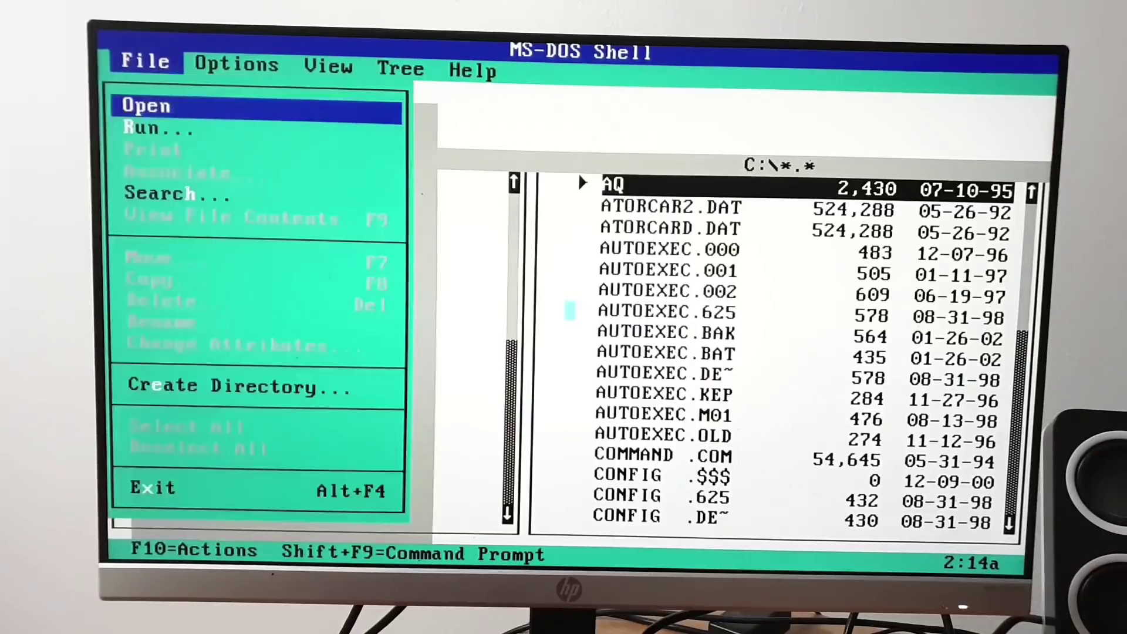
key("Left")
key("a")
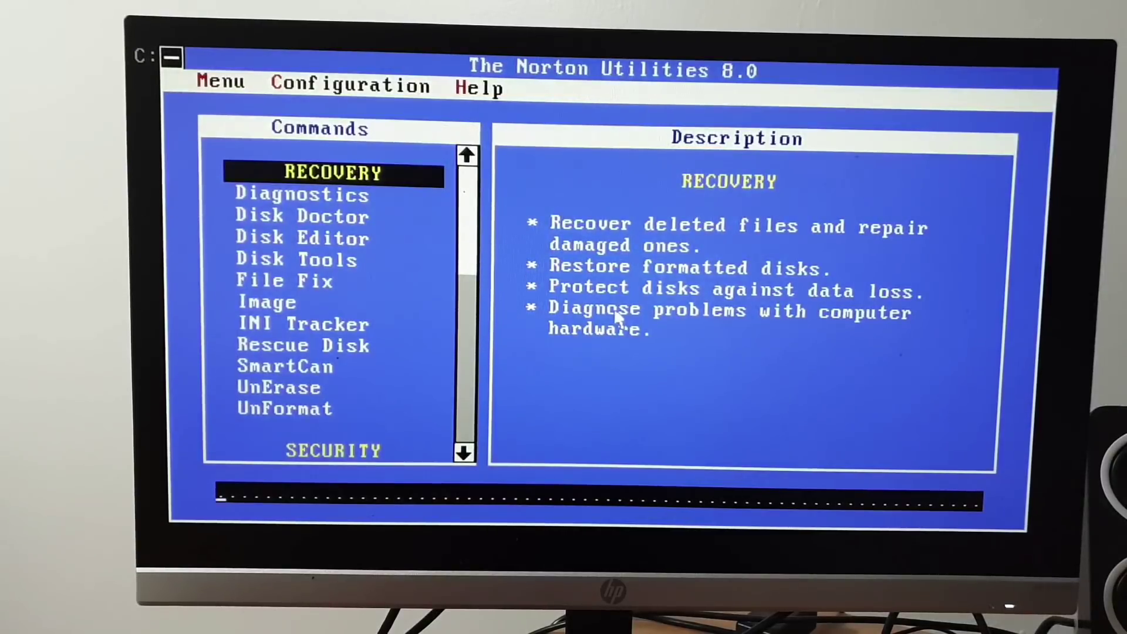
Step: Exit the Norton Utilities menu and pick 256color.bmp in C:\WINDOWS for full-screen display
key("alt+m")
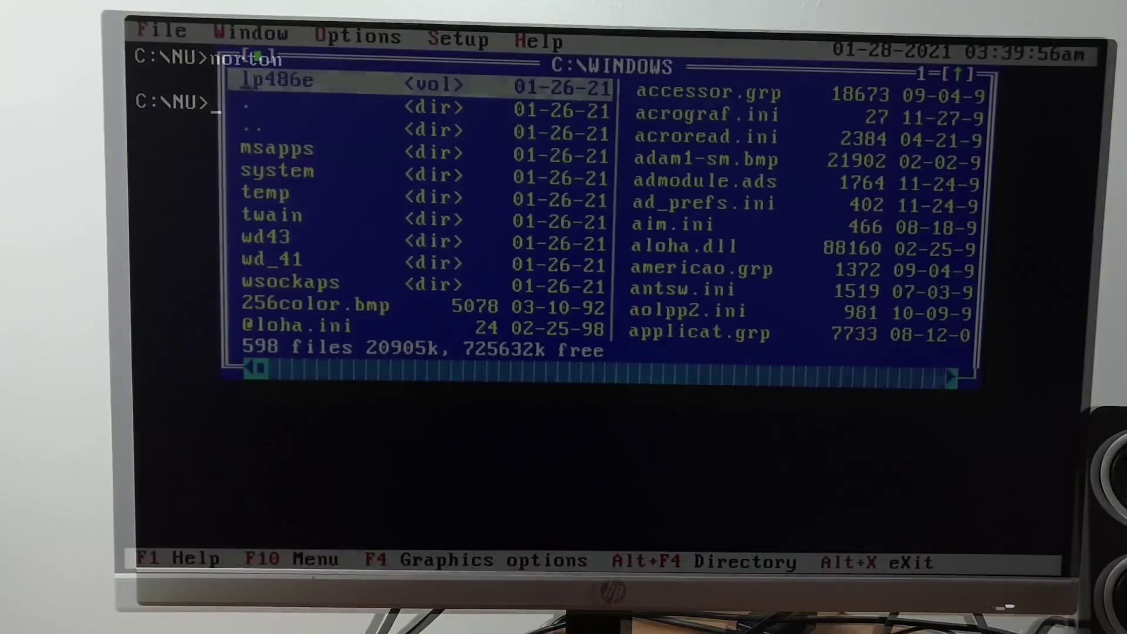
key("Down")
key("Down")
key("Down")
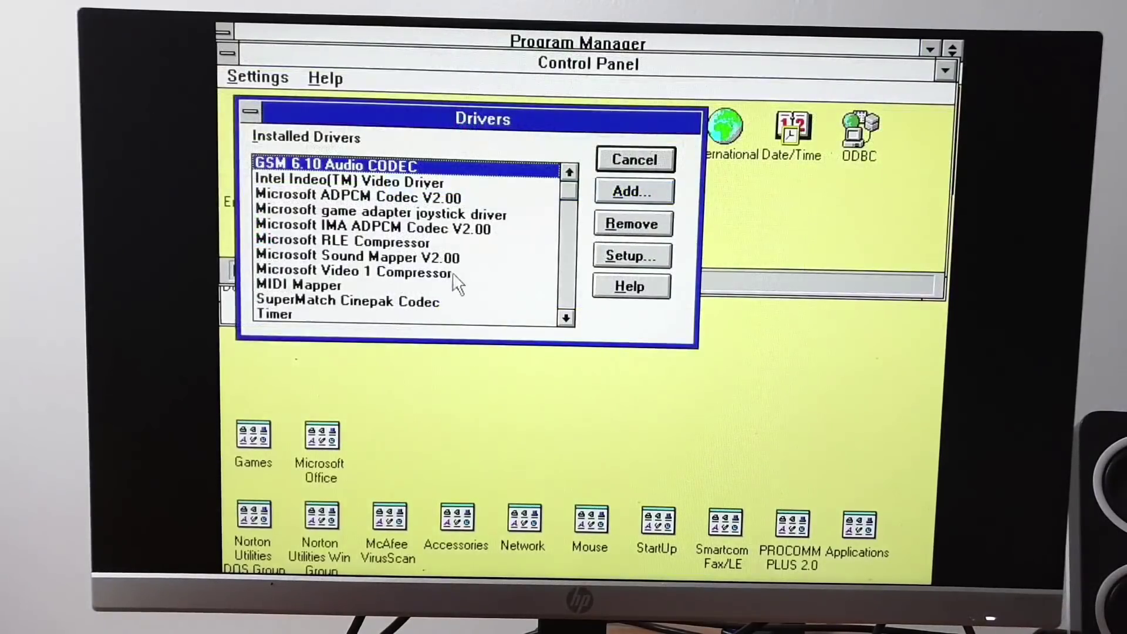
left_click_drag(566, 319, 567, 319)
Step: Scroll the Installed Drivers list, then cancel it and close Control Panel
left_click(566, 319)
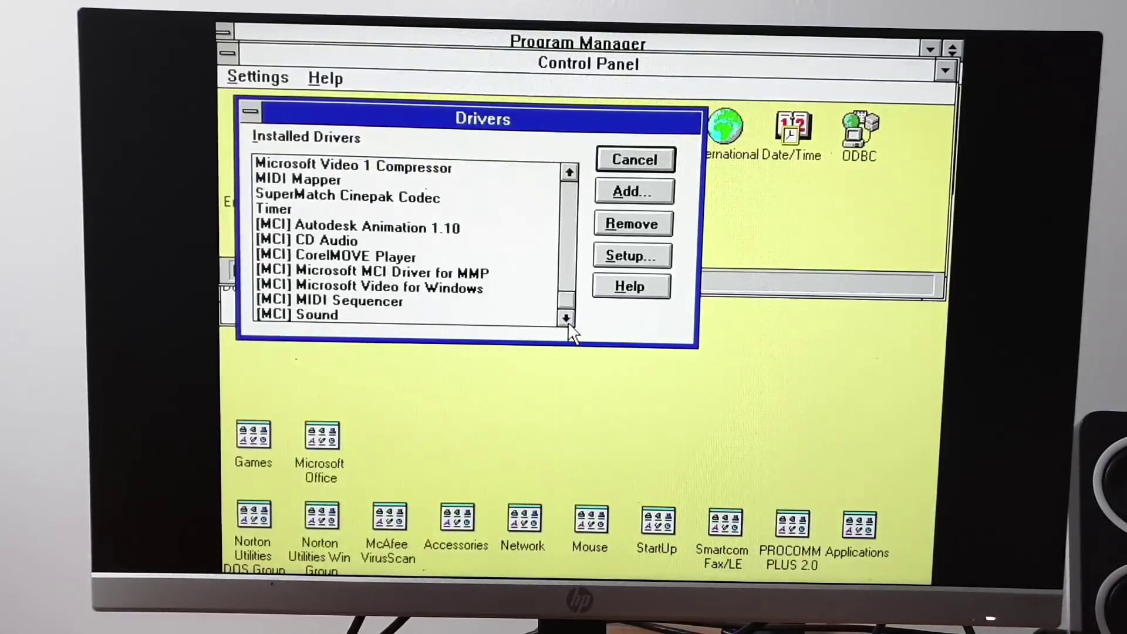
left_click(570, 240)
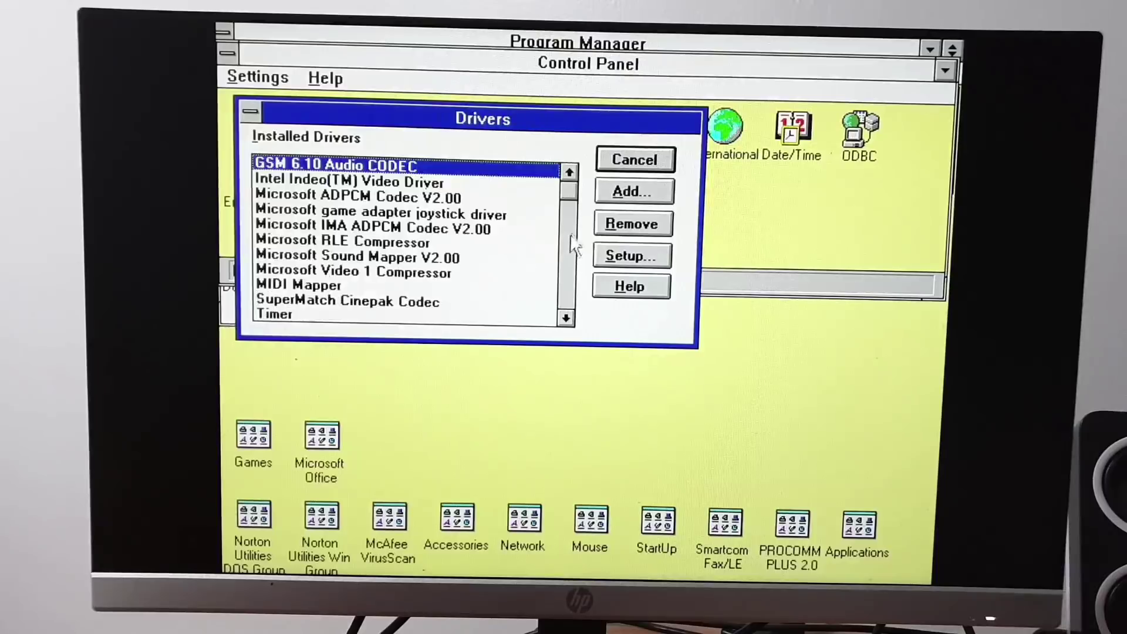
left_click(640, 160)
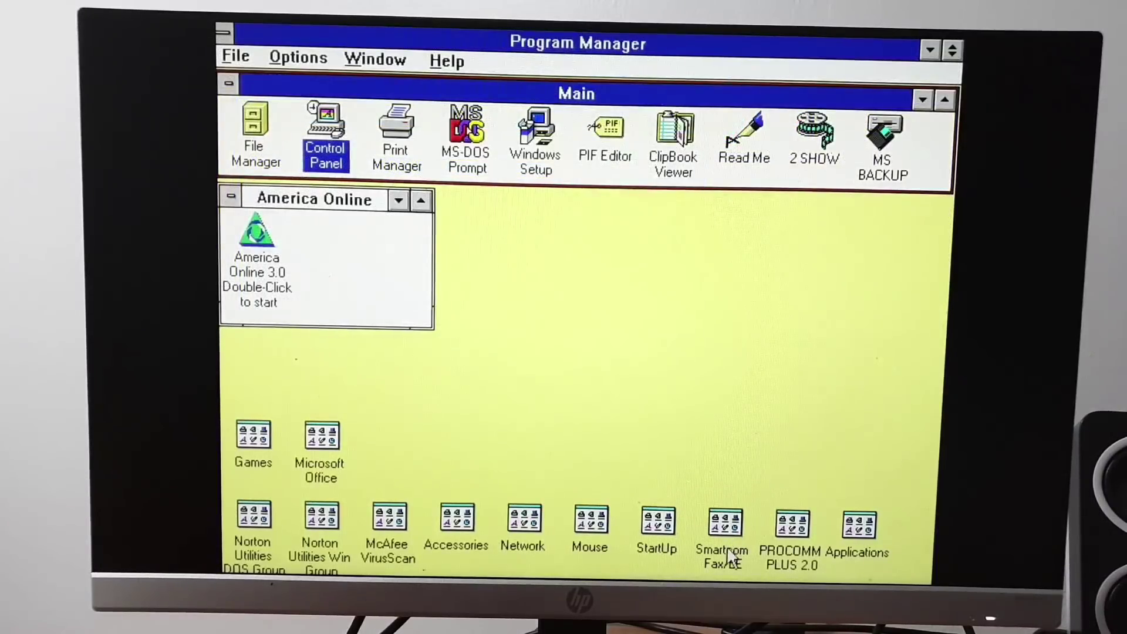
Step: Open the Smartcom Fax/LE and PROCOMM PLUS 2.0 groups, then minimize both
double_click(723, 526)
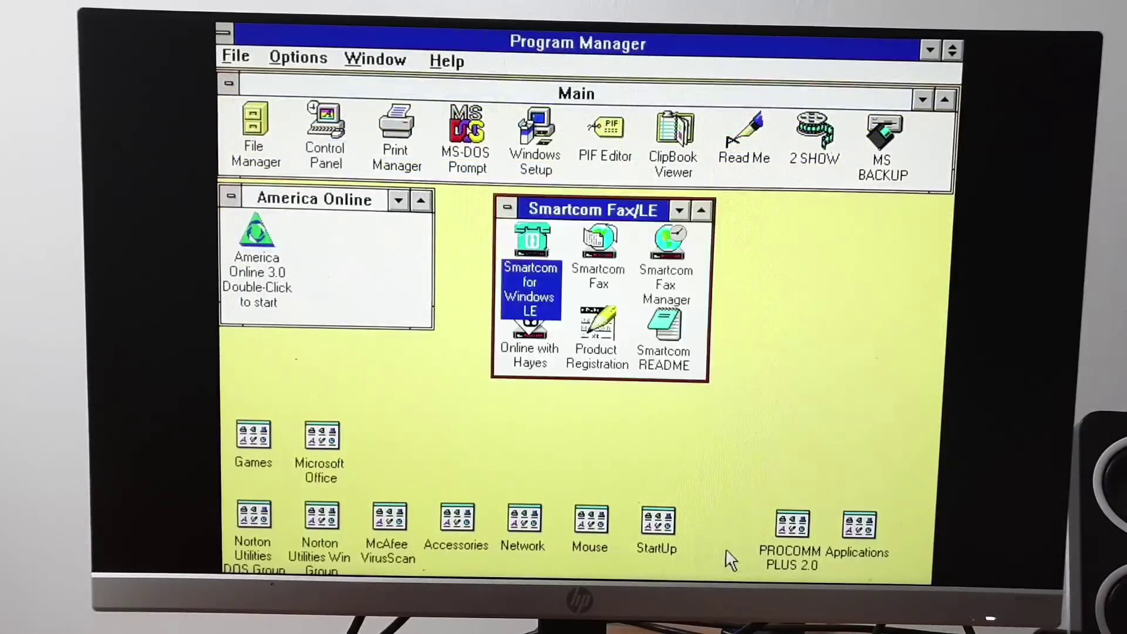
left_click(795, 537)
double_click(795, 538)
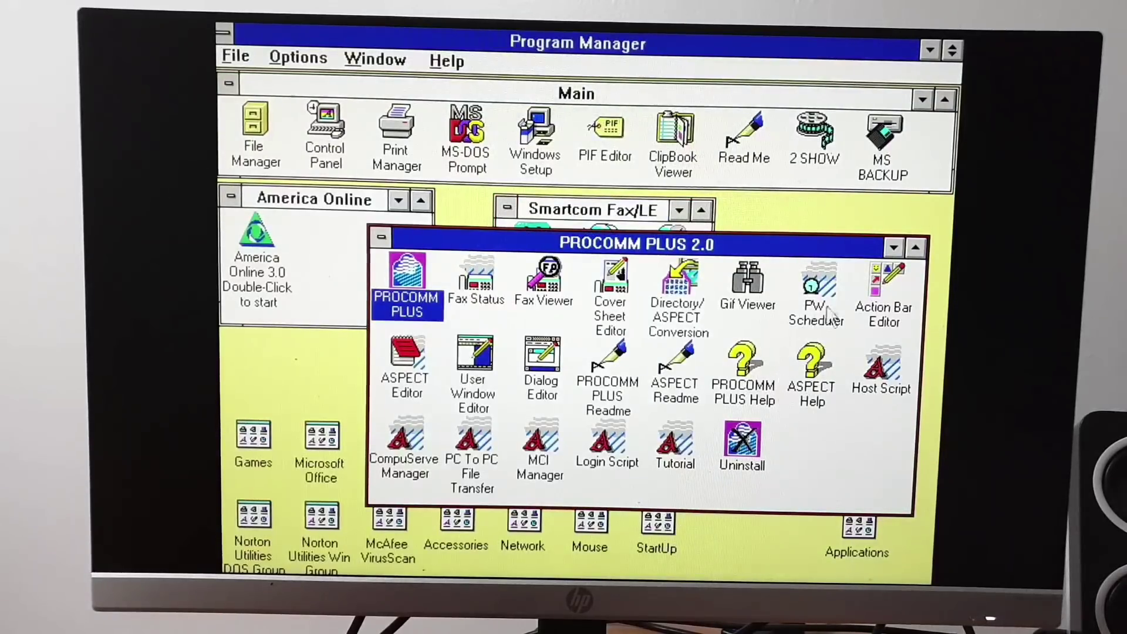
left_click(894, 247)
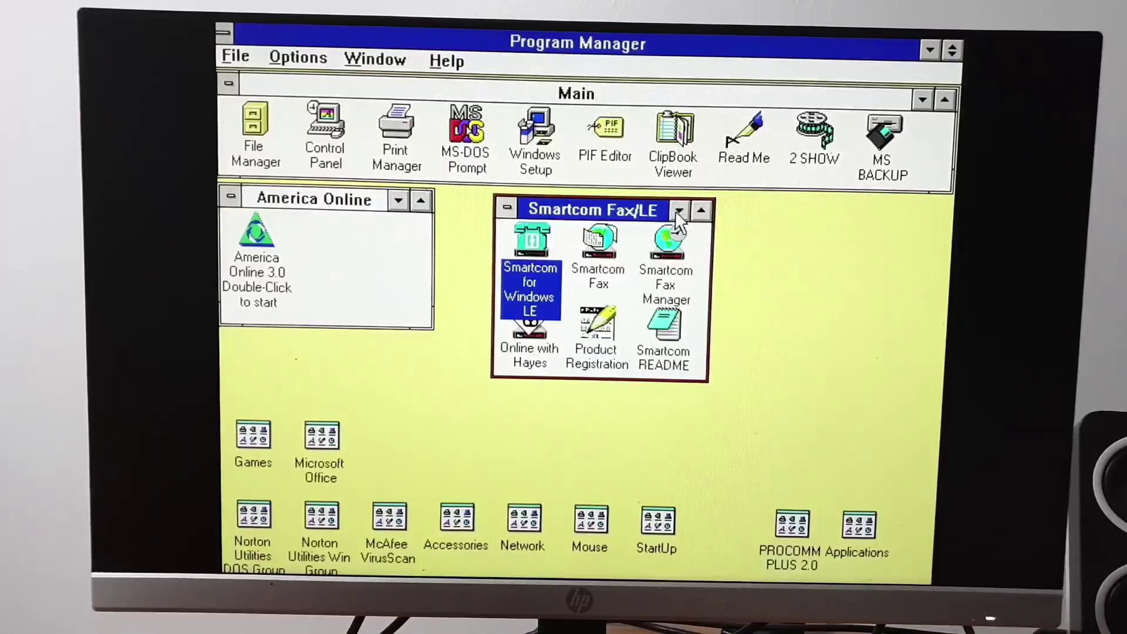
left_click(678, 211)
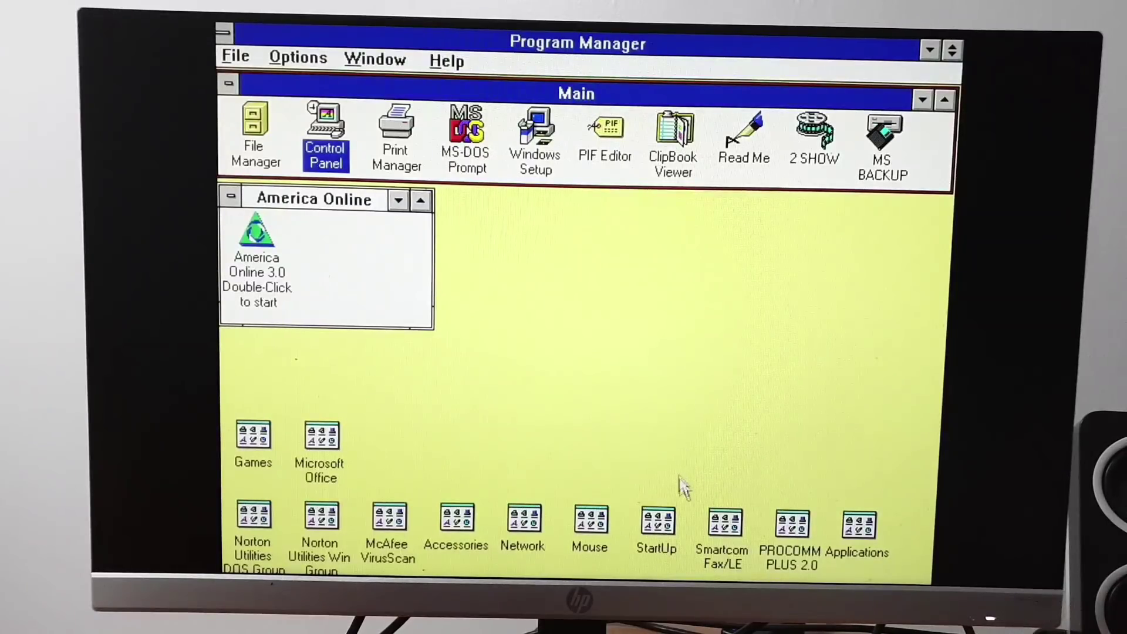
Step: Open the Microsoft Office group, launch Excel, and dismiss the missing EXCEL.EXE error
left_click(328, 472)
double_click(328, 471)
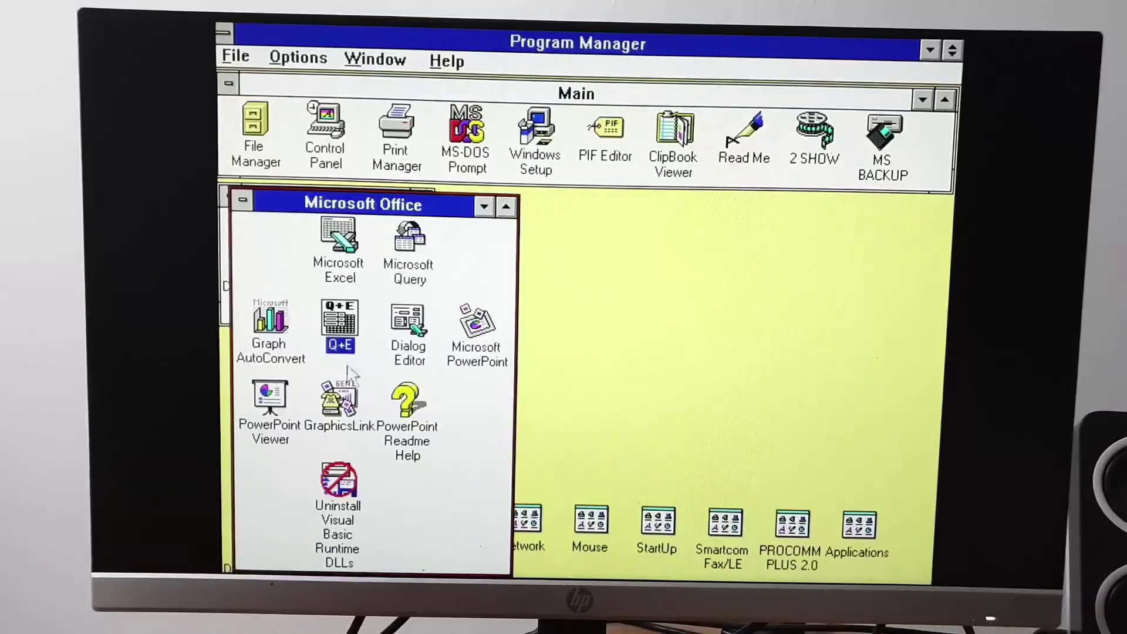
double_click(347, 264)
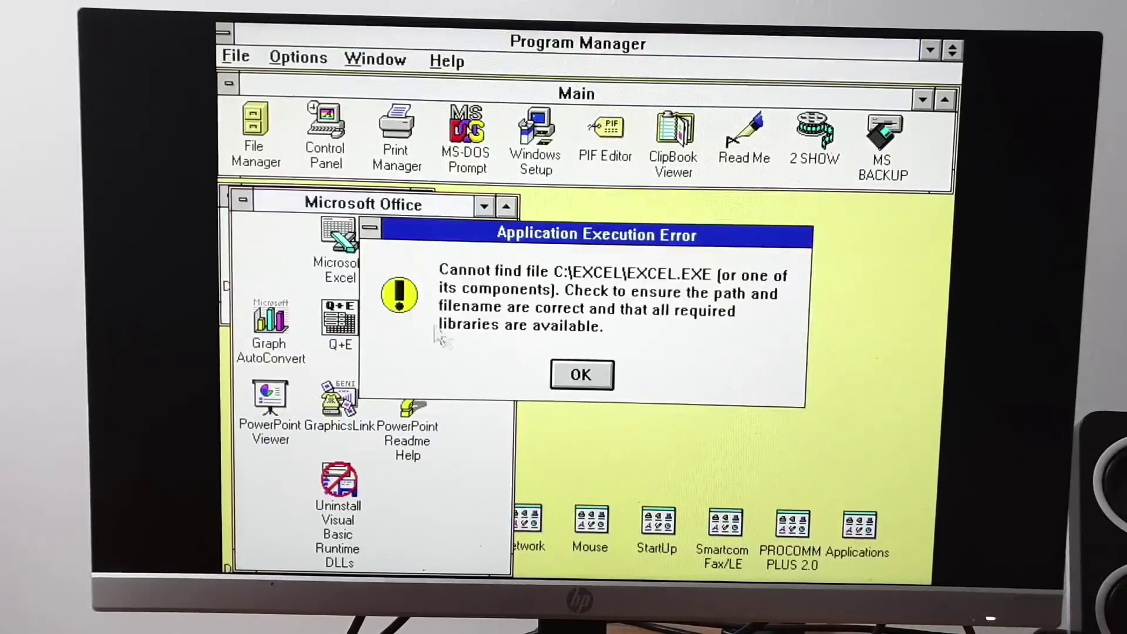
left_click(582, 374)
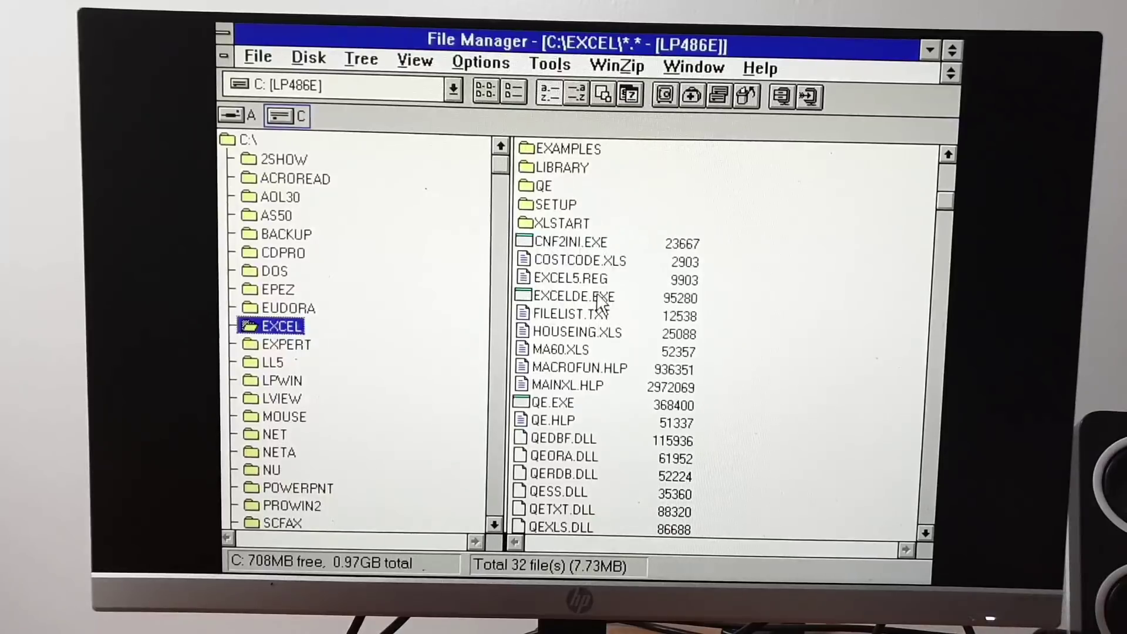
Step: Exit File Manager, launch WINPROJ.EXE, maximize the ASNOTES.WRI release notes, and open Applications
left_click(255, 61)
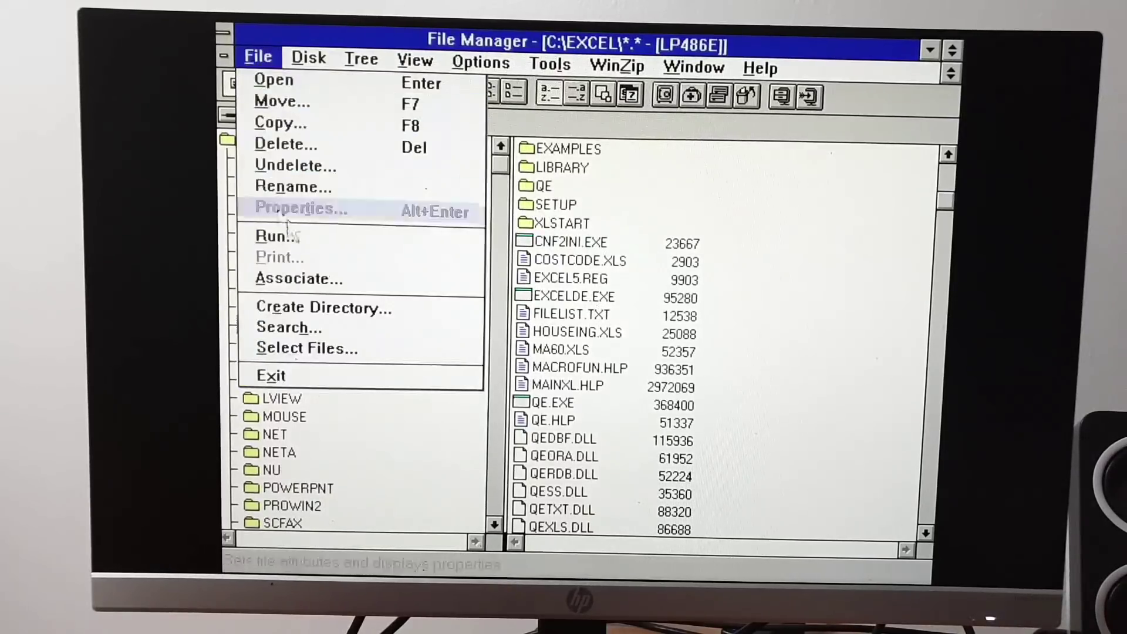
left_click(396, 376)
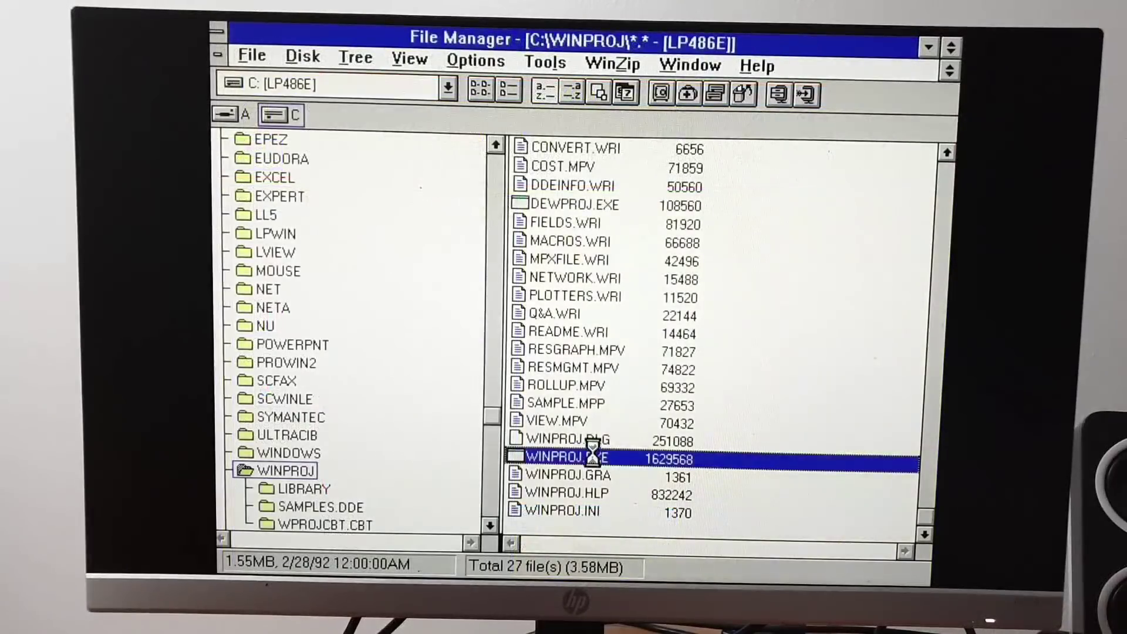
double_click(593, 456)
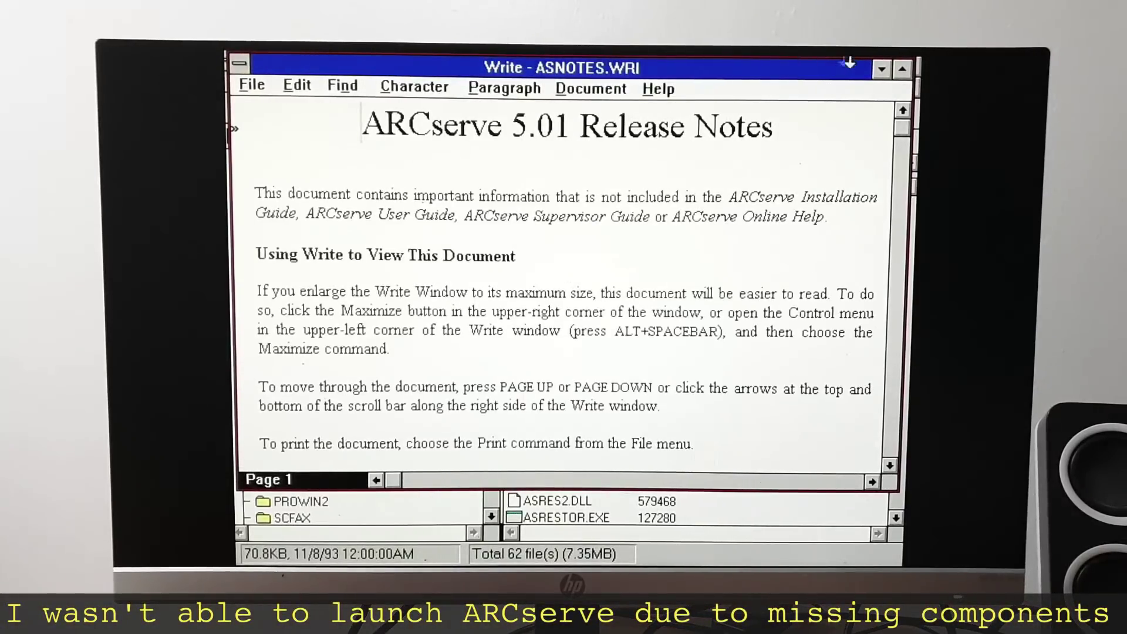
left_click(901, 68)
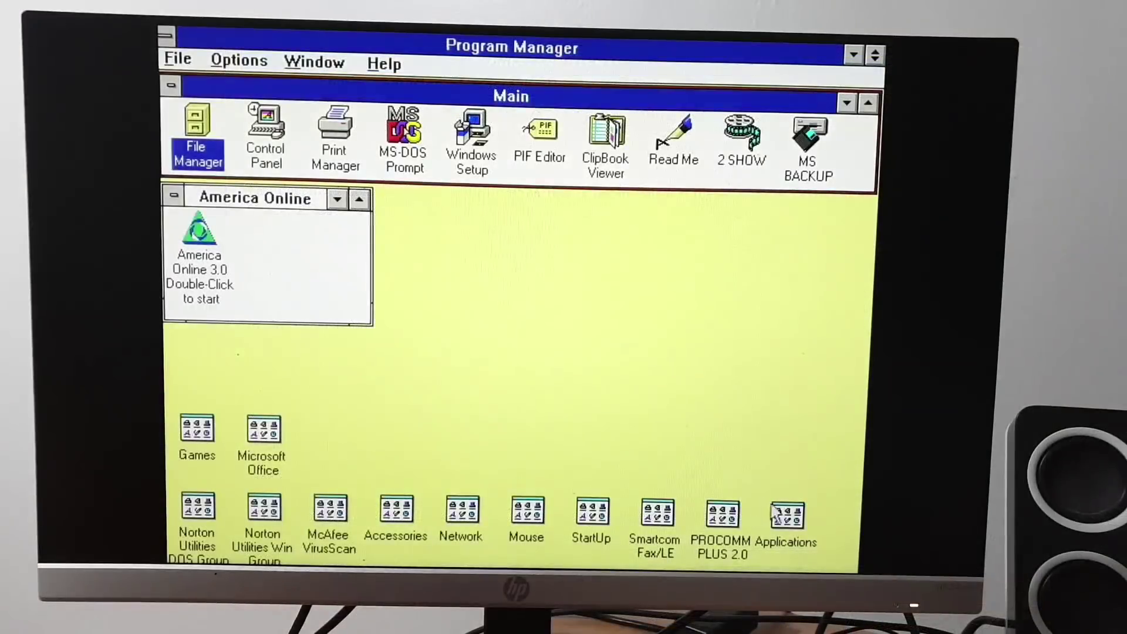
double_click(793, 520)
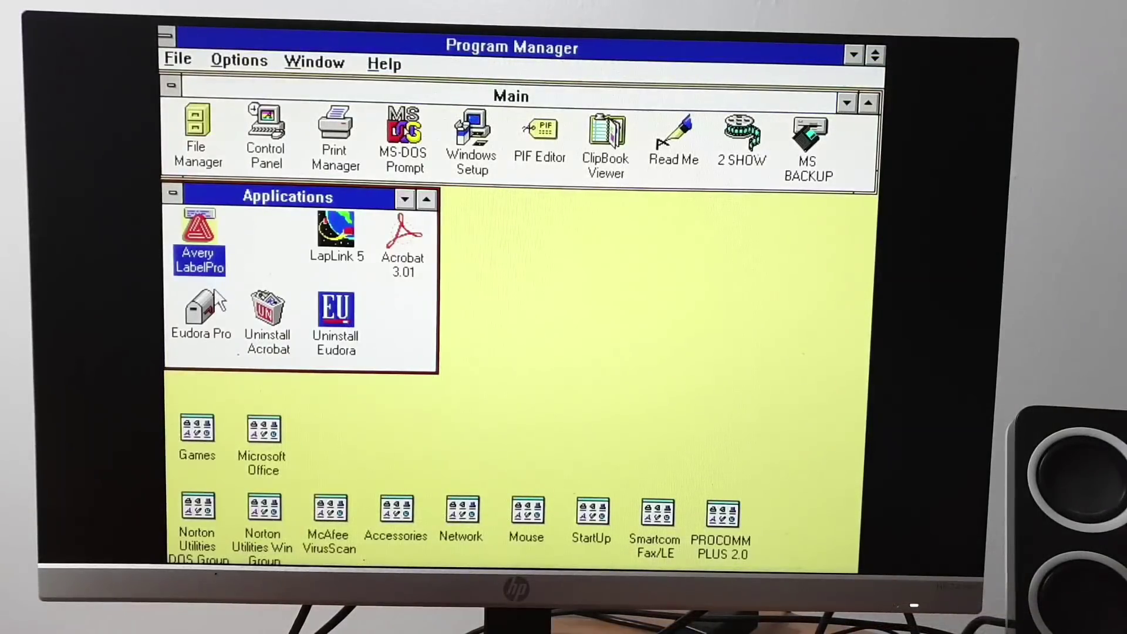
Step: Select Eudora Pro and LapLink 5, open Games, launch Quartet, and dismiss the invalid path error
left_click(204, 315)
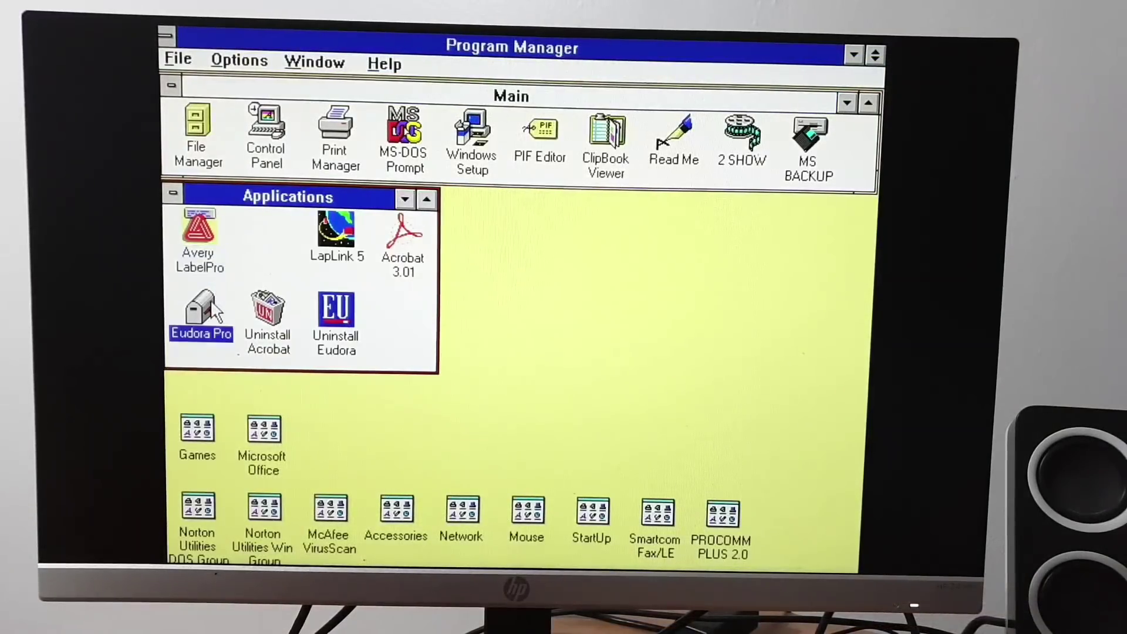
left_click(338, 249)
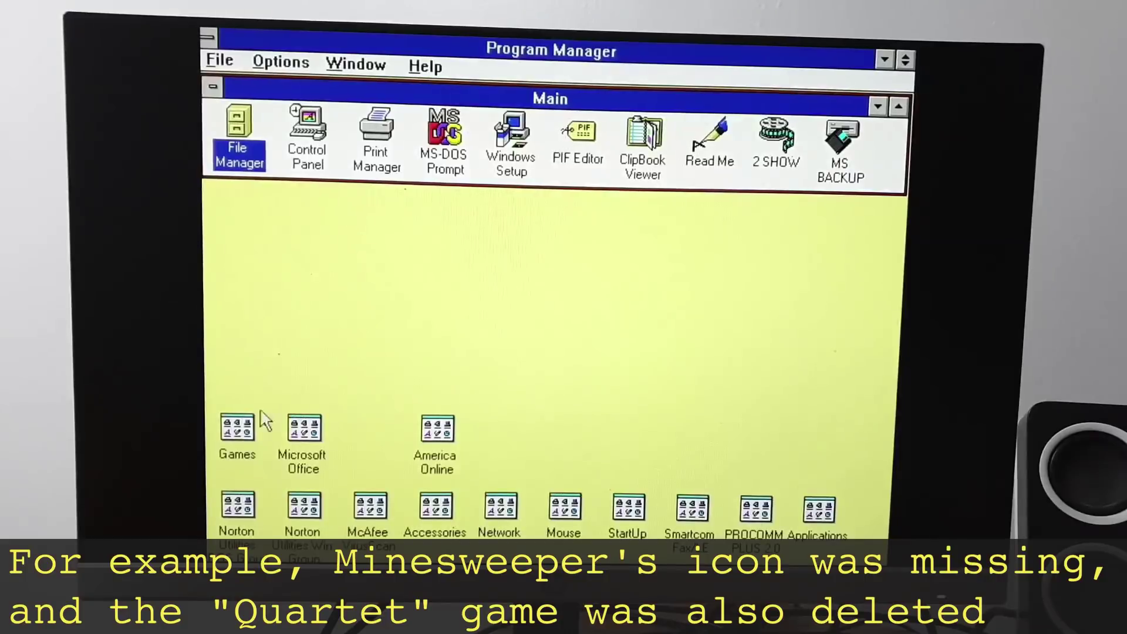
double_click(238, 429)
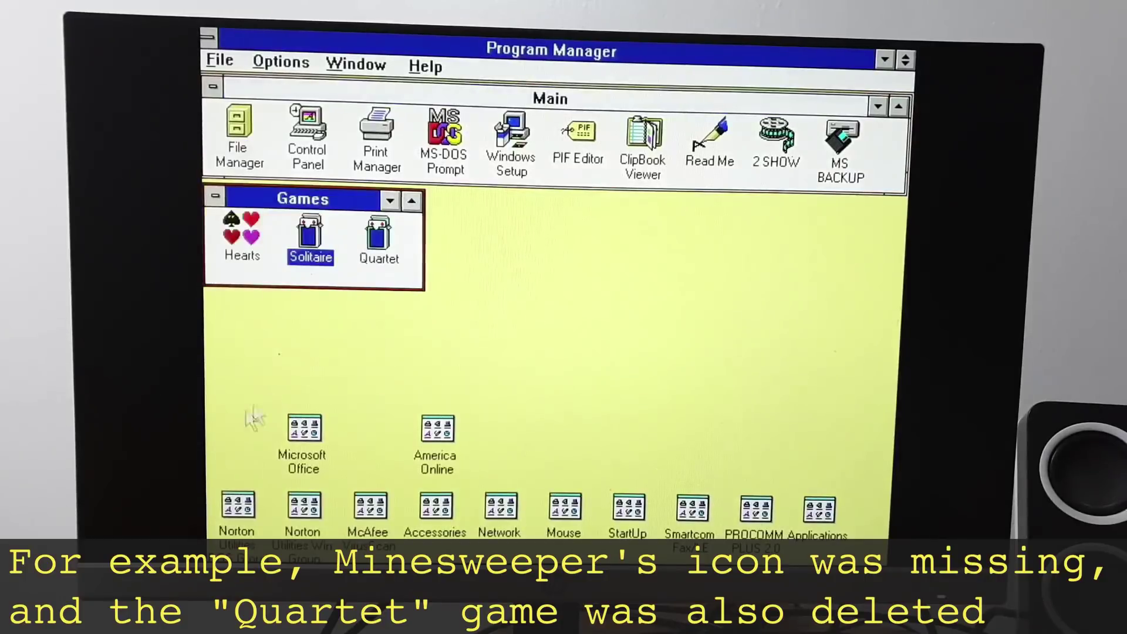
double_click(380, 256)
left_click(515, 349)
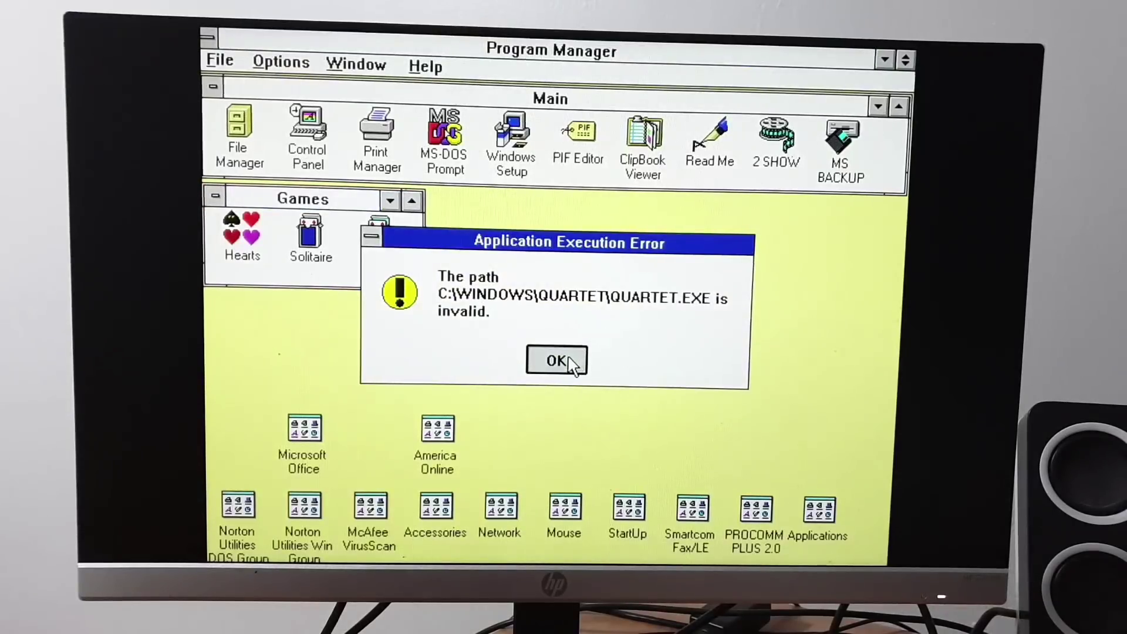
left_click(557, 361)
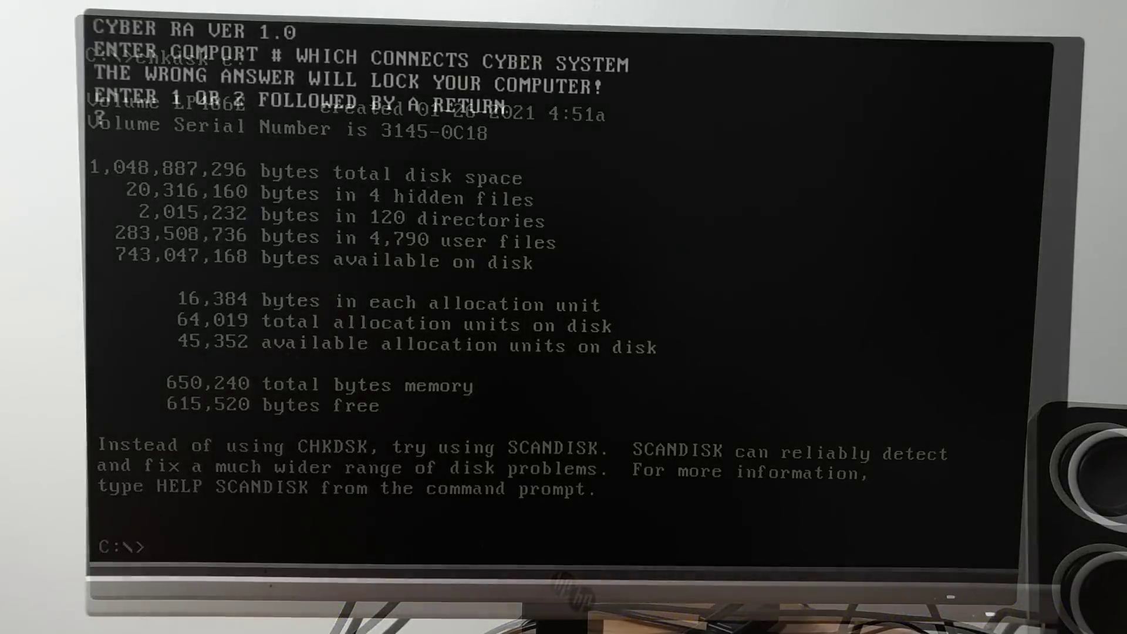
Step: Quit CyberRA, move cyber.exe into the cyber folder, and load cyber.bas into Turbo Basic
key("Return")
type("move cyber")
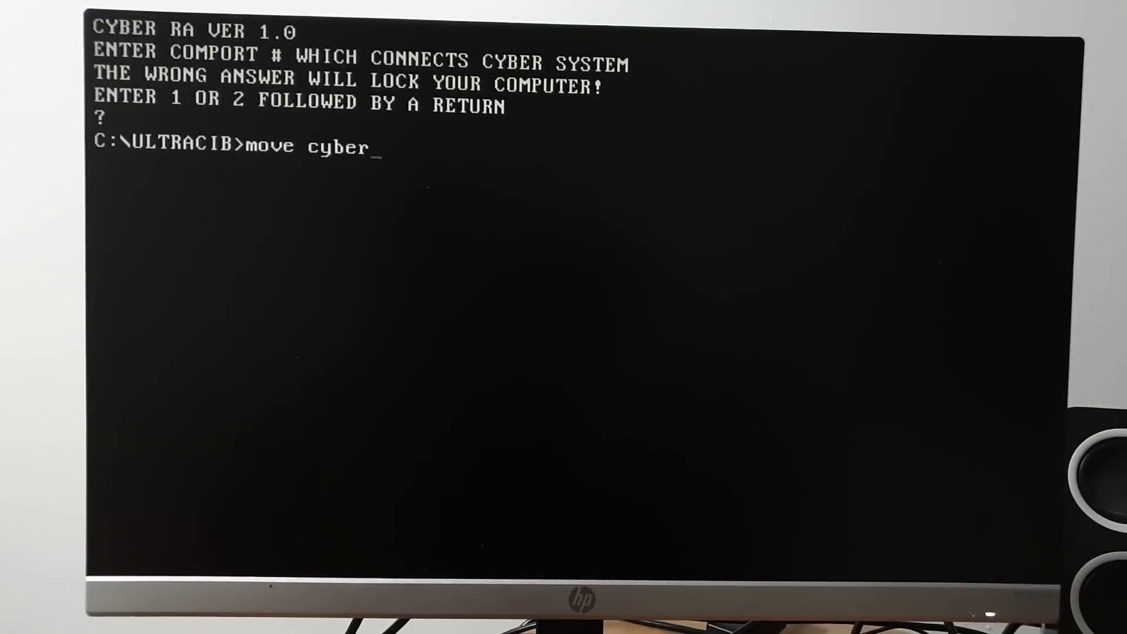
type(".exe cyber")
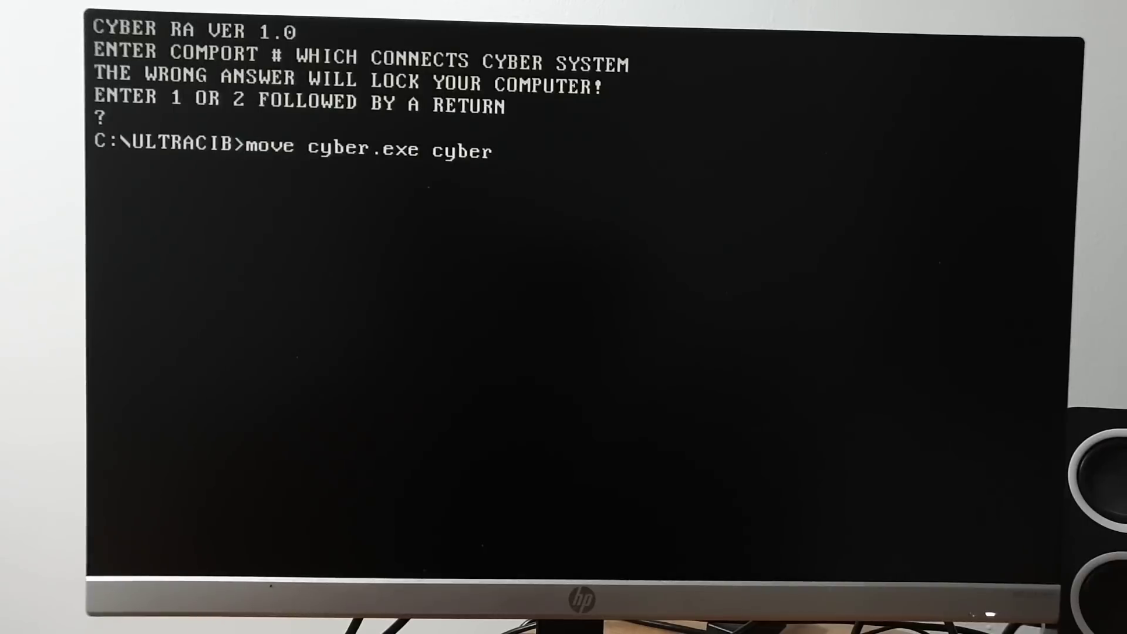
type("xe")
key("Return")
type("tb")
key("Return")
type("f")
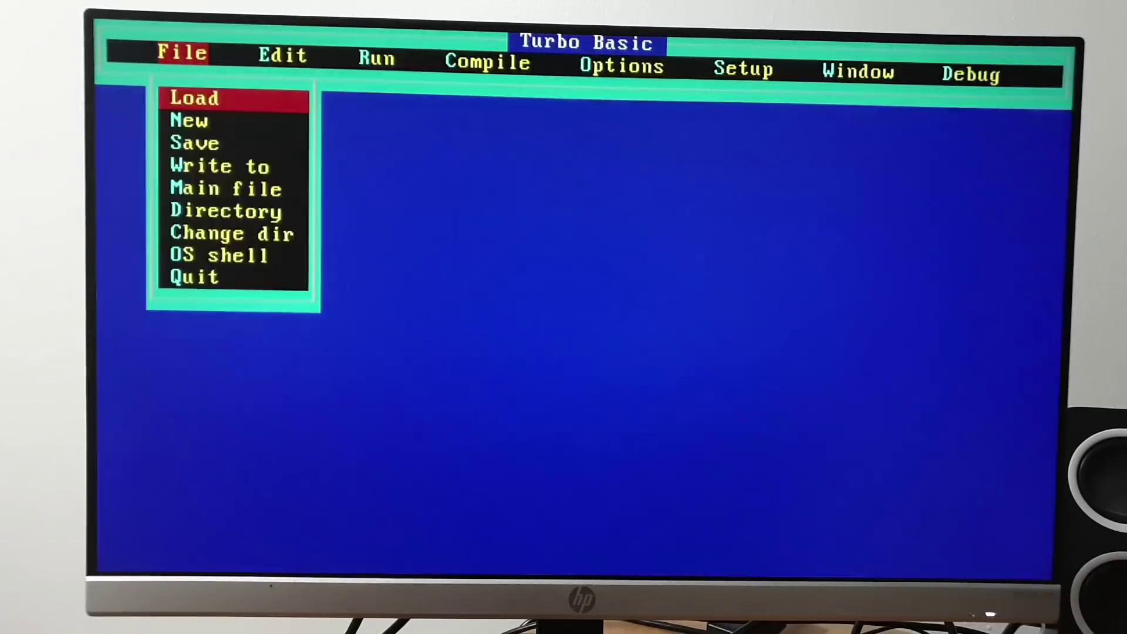
type("lcyber.bas")
key("Return")
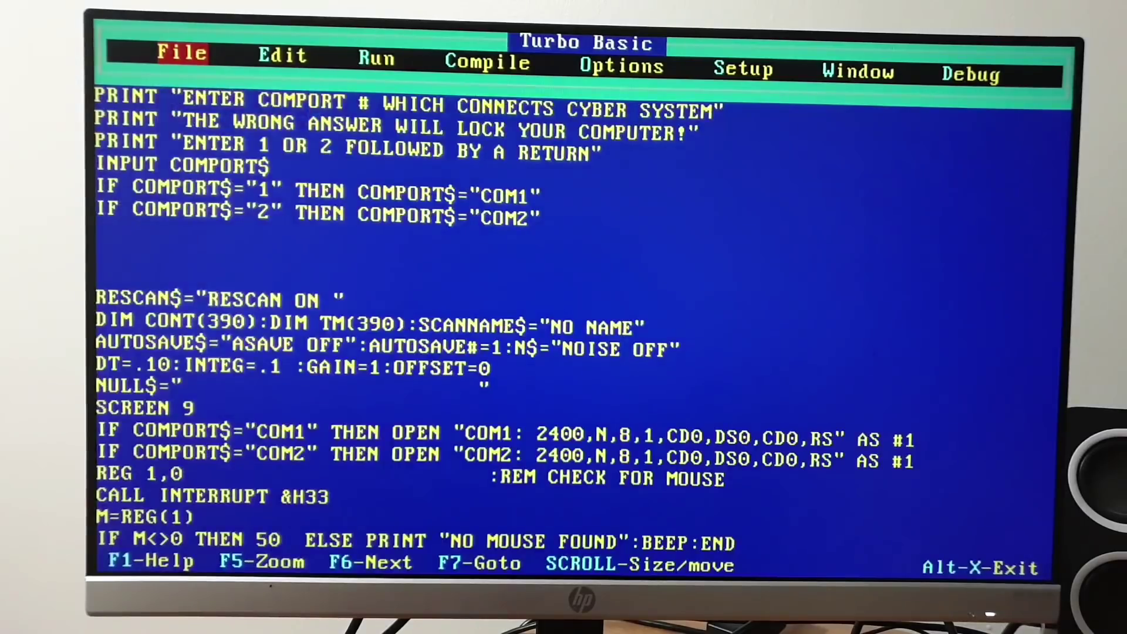
Step: Set the compiler output to EXE file and compile CYBER.EXE
key("Right")
key("Right")
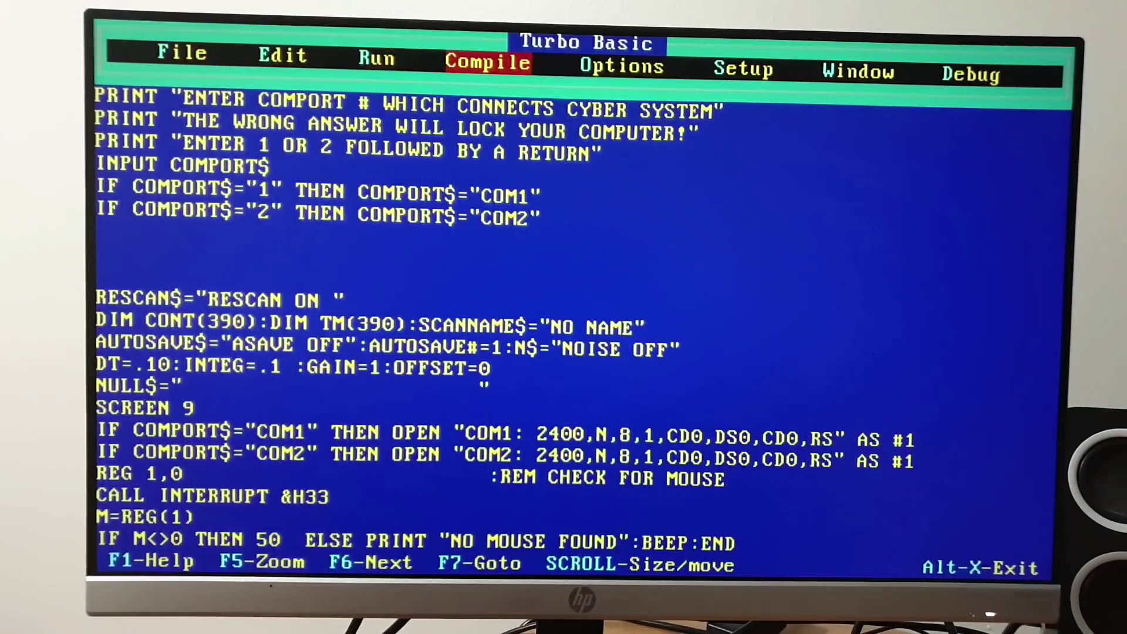
key("Right")
key("Return")
key("Return")
key("Down")
key("Return")
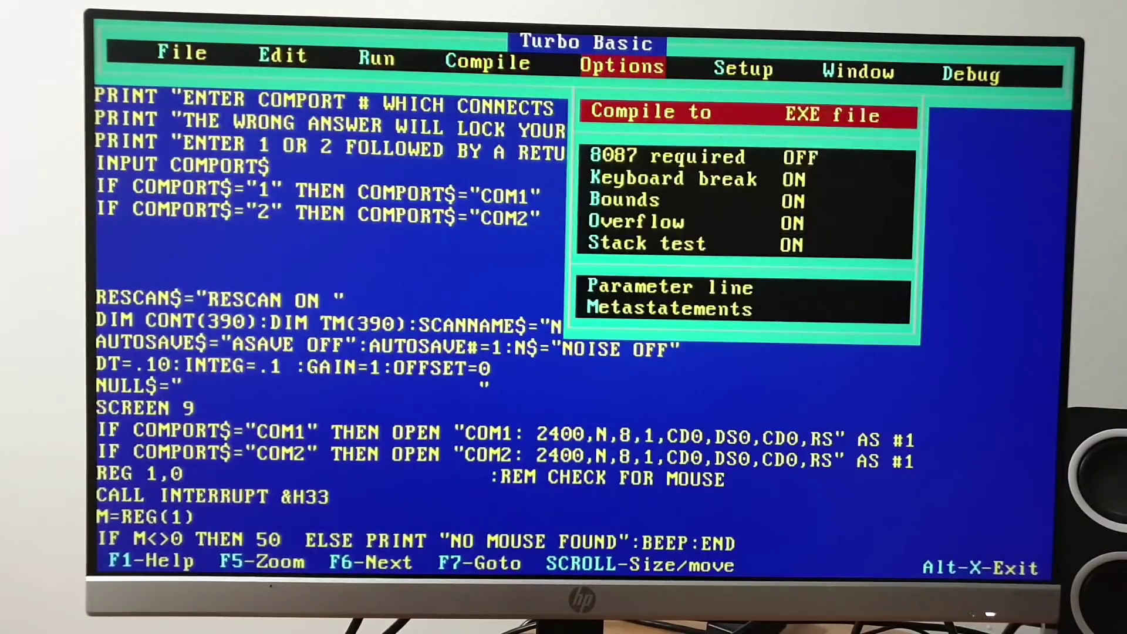
key("Escape")
key("Left")
key("Left")
key("Right")
key("Return")
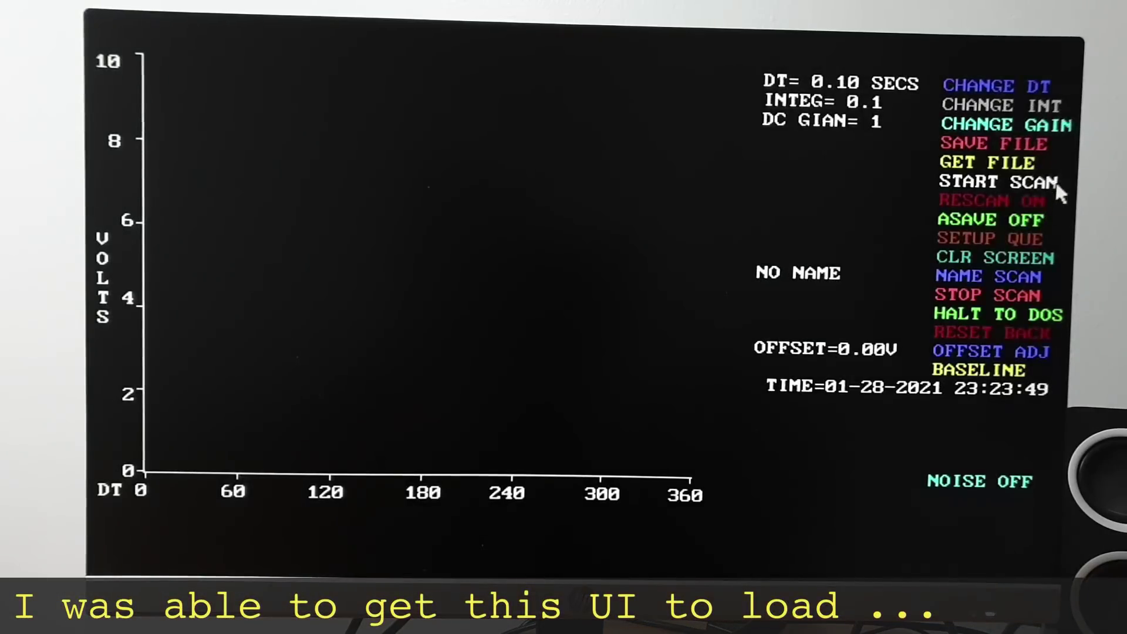
Step: Try CyberRA's GET FILE and SETUP QUE, halt to DOS, and run dir /w
left_click(986, 164)
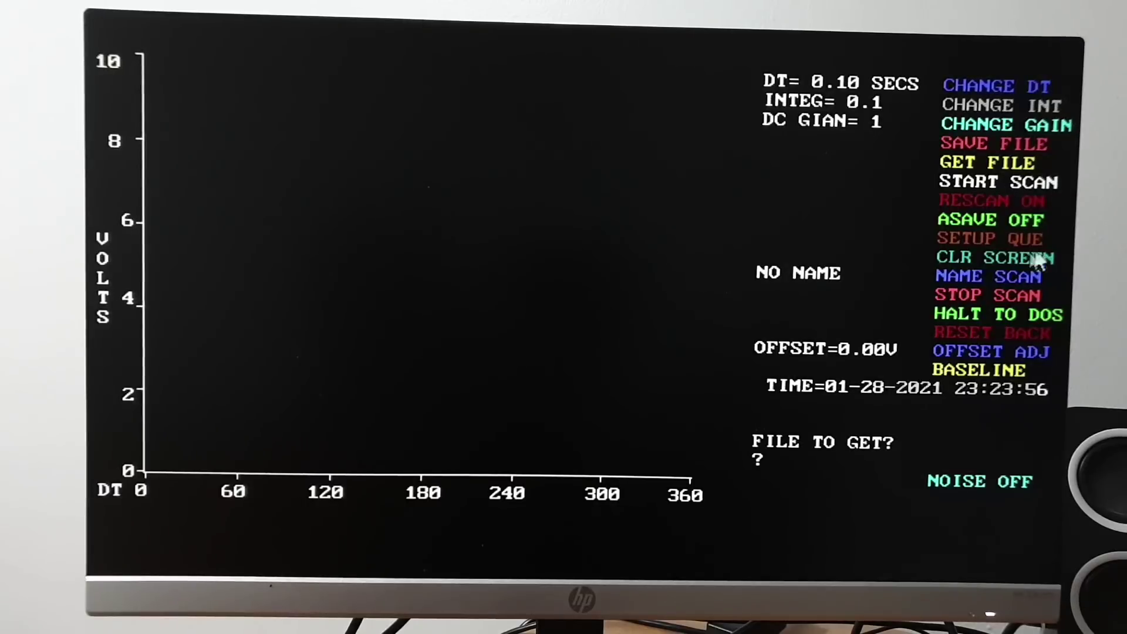
left_click(956, 242)
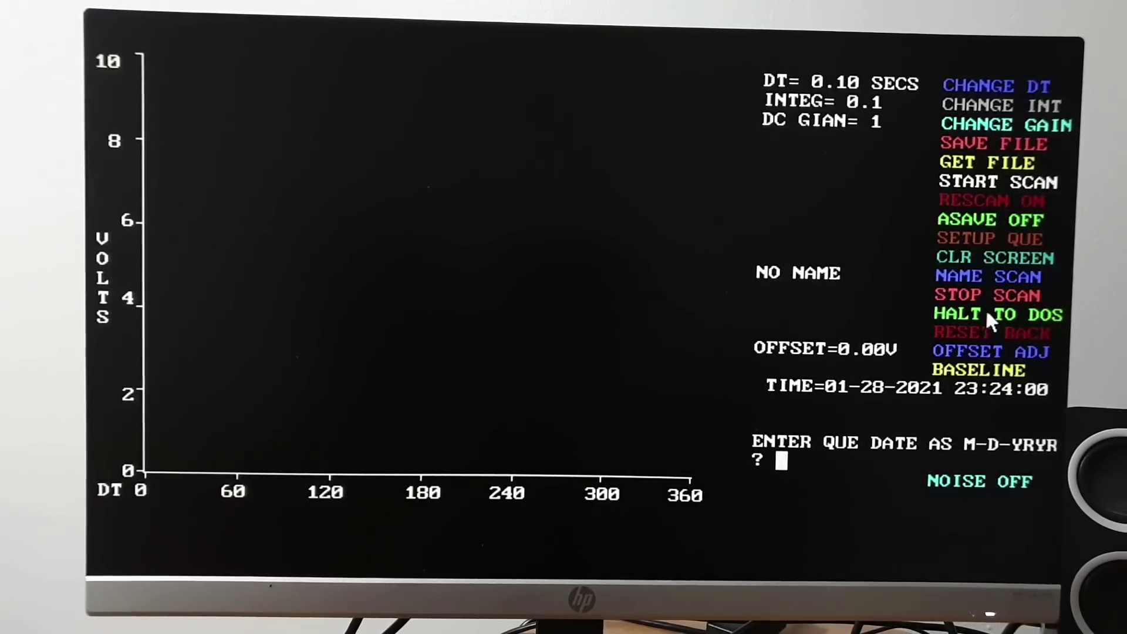
type("c")
left_click(989, 310)
type("/w")
key("Return")
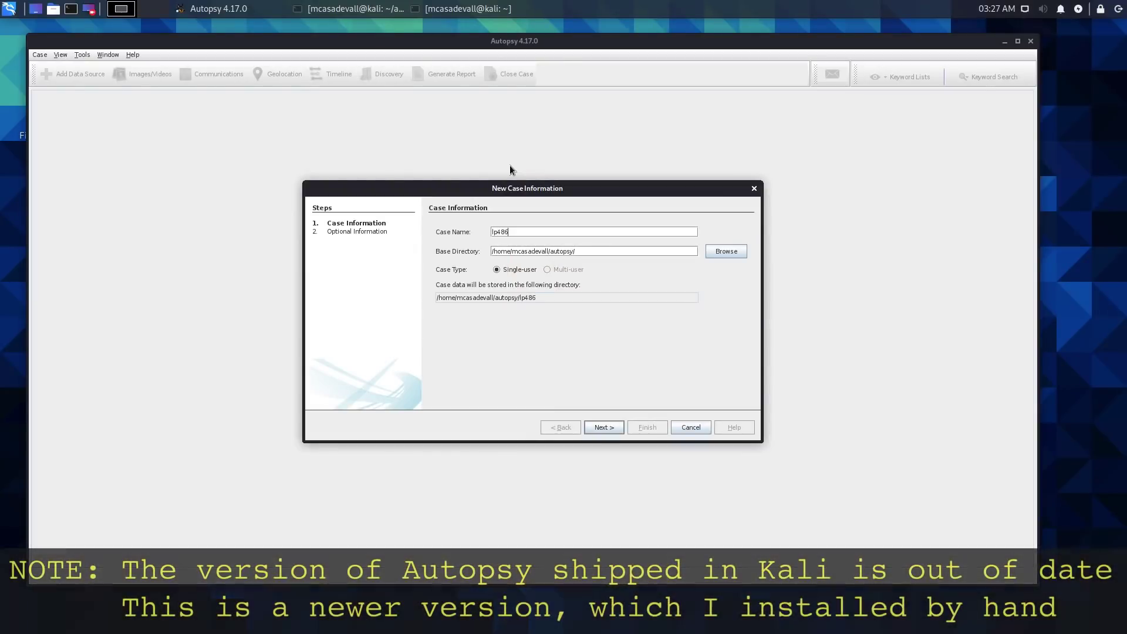
type("e")
Step: Create the lp486e Autopsy case and move on to choosing a data source
left_click(602, 427)
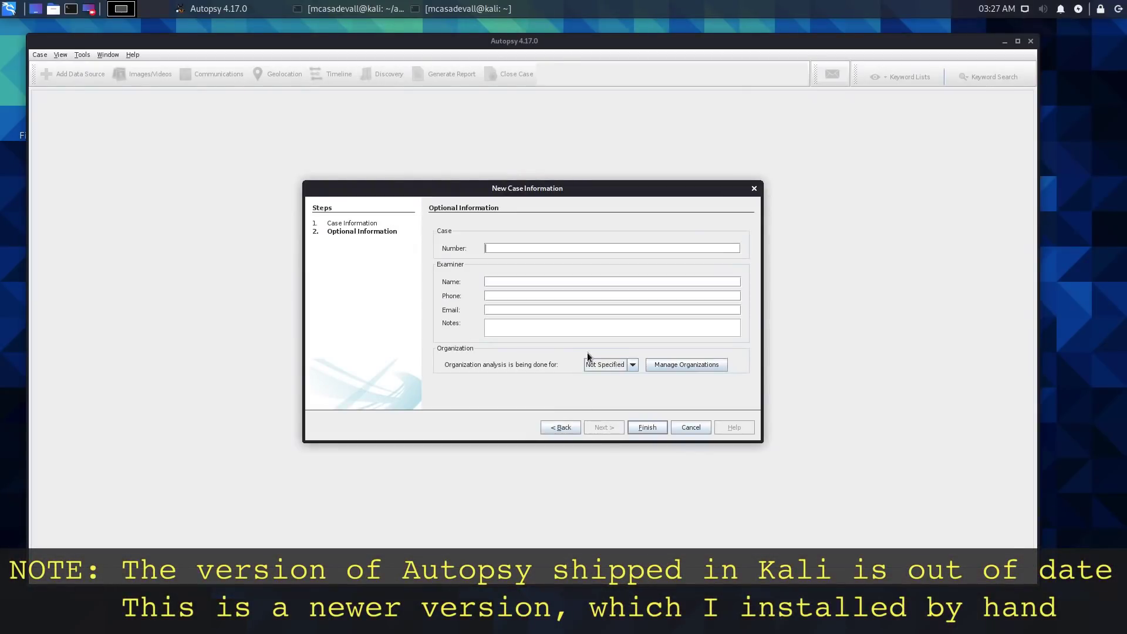
left_click(647, 427)
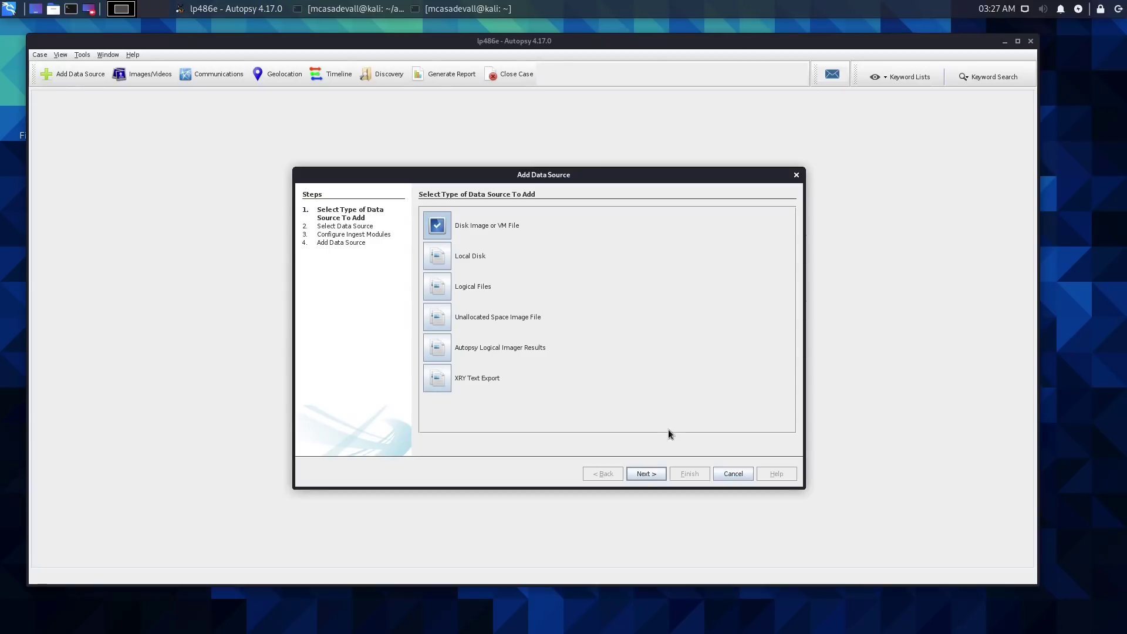
left_click(644, 474)
Step: Add lp486e_hdd_original.img as the case's disk image data source
left_click(773, 226)
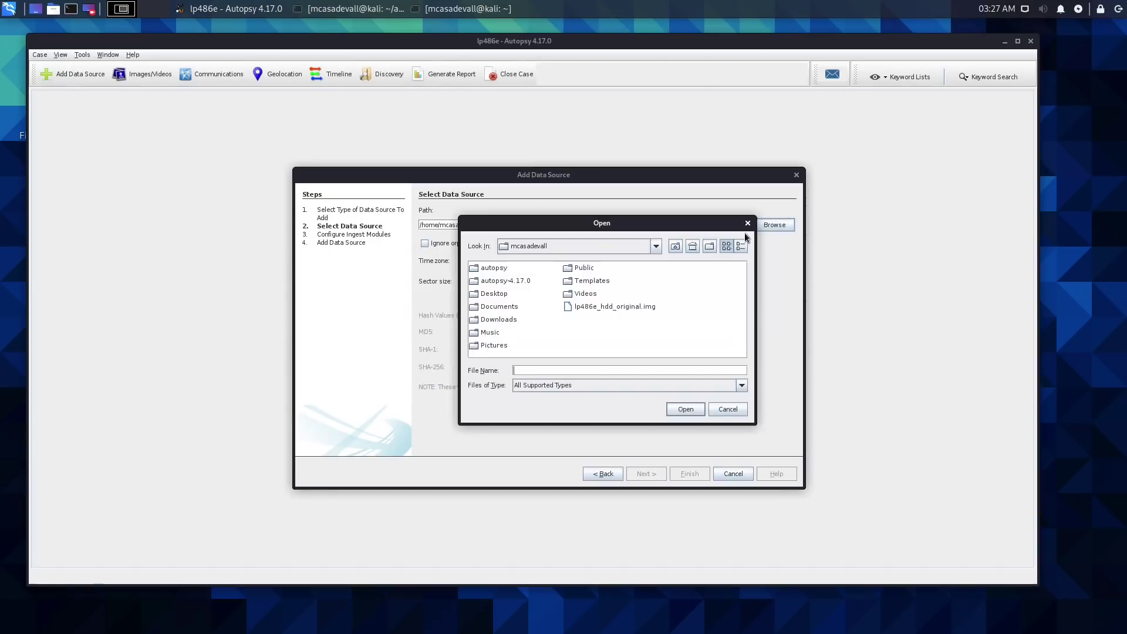
double_click(635, 307)
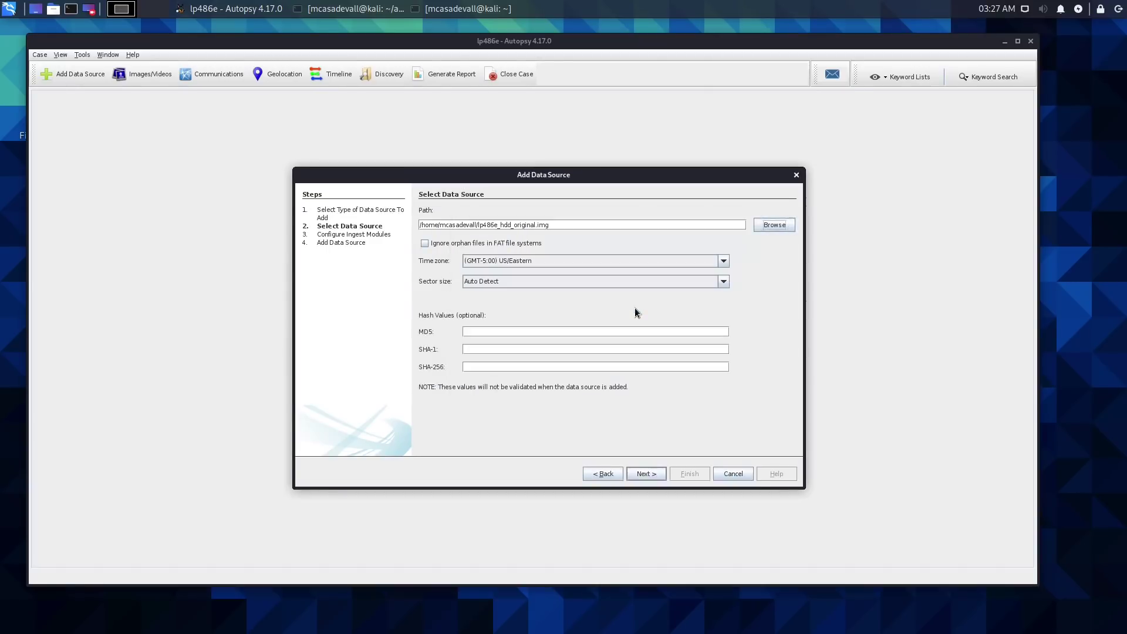
left_click(649, 475)
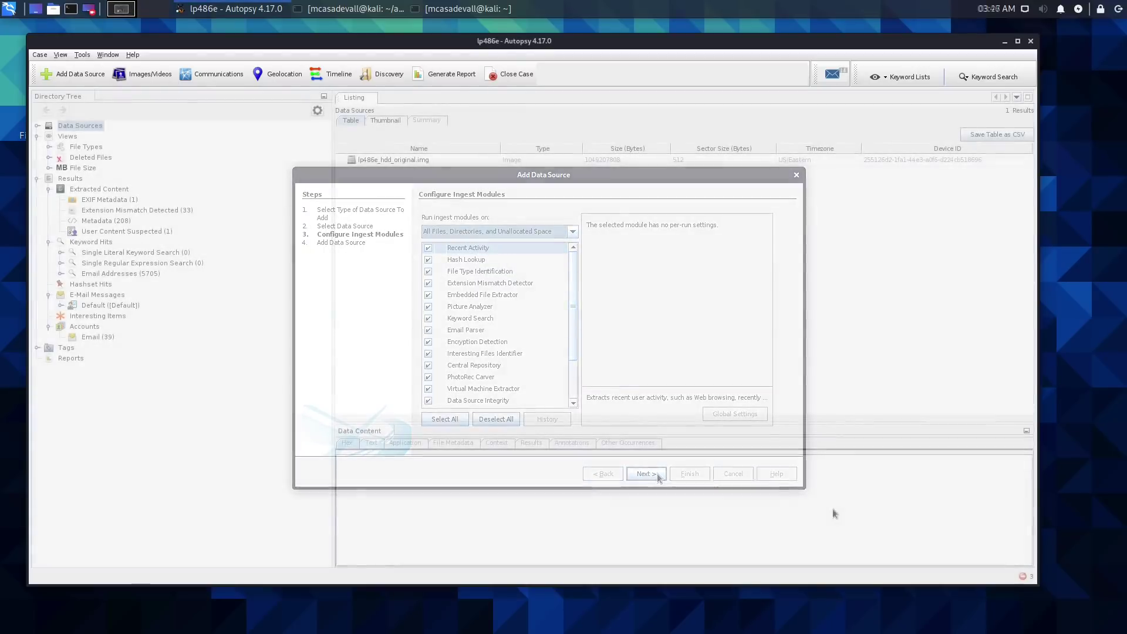
Step: Show the Autopsy timeline of events recovered from lp486e_hdd_original.img
left_click(334, 74)
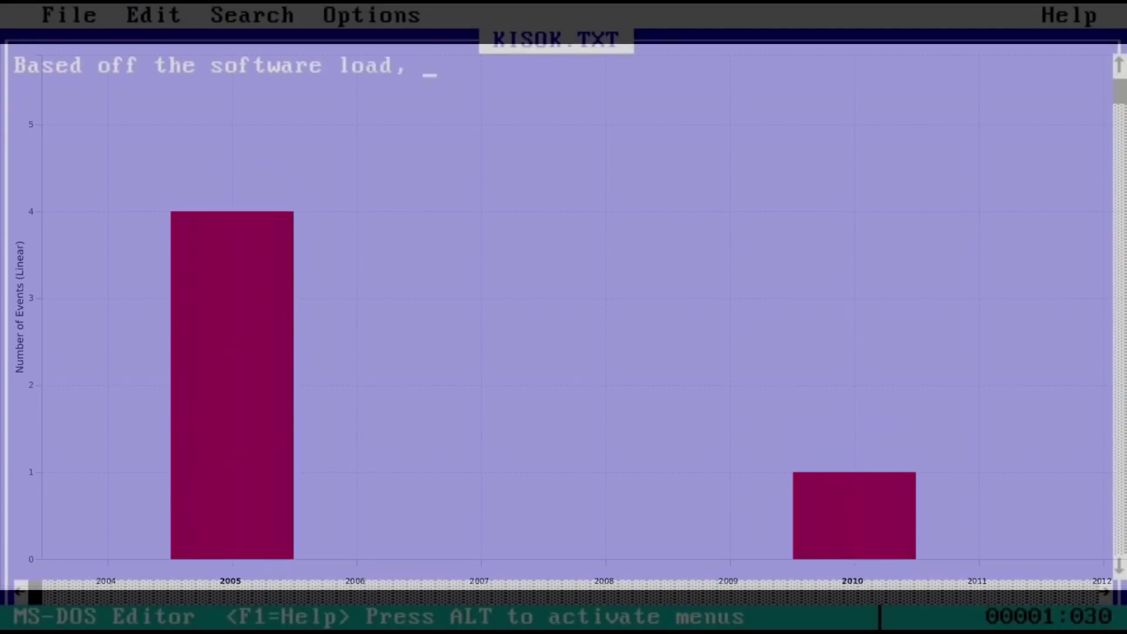
type("I suspect that")
Step: Write the kiosk-past-2002 conclusion and the insufficient DOS metadata caveat into KISOK.TXT
key("Return")
type("this machine was being used as a kisok or an interactive display past 2002.")
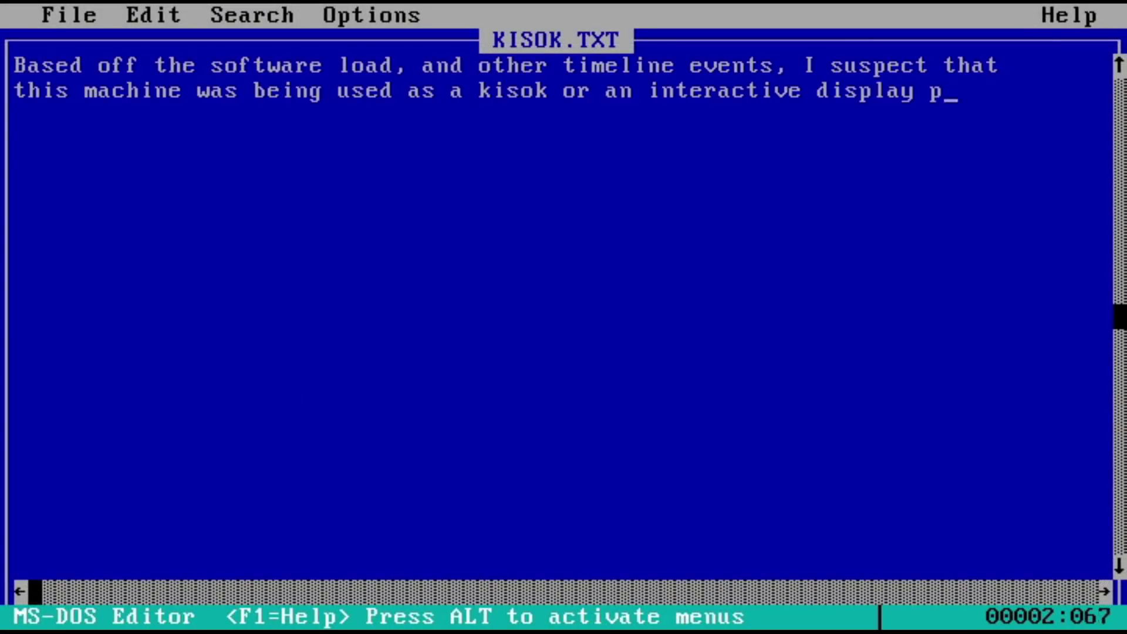
key("Return")
key("Return")
type("Unfortunately, there isn't enough metadata left by DOS to know for sure.")
key("Return")
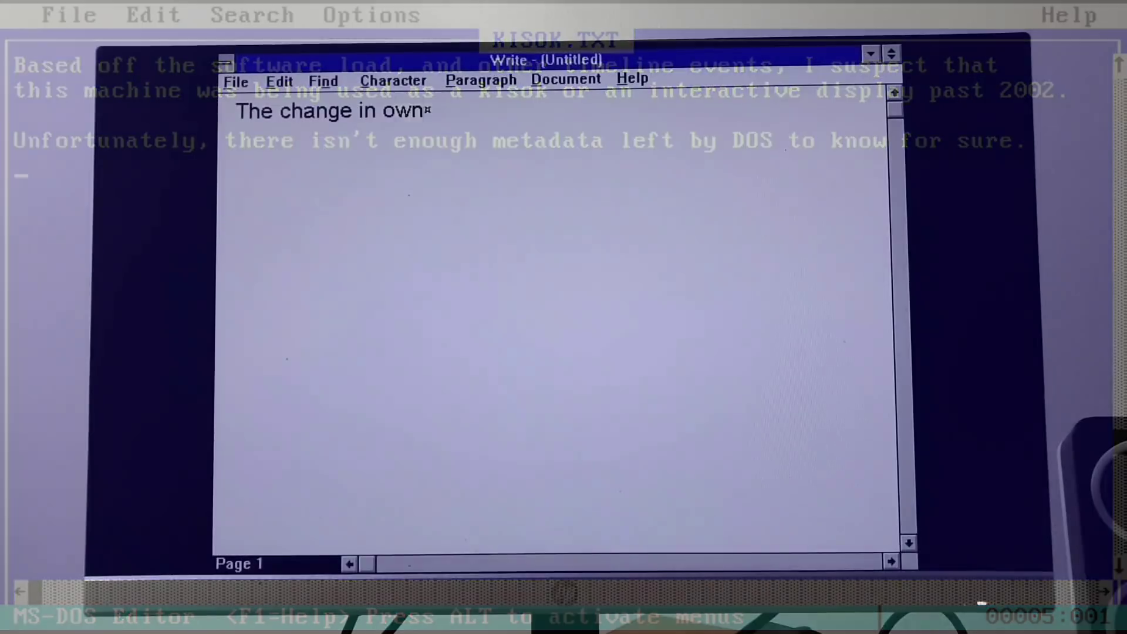
type("er is also backed by the fact that most of")
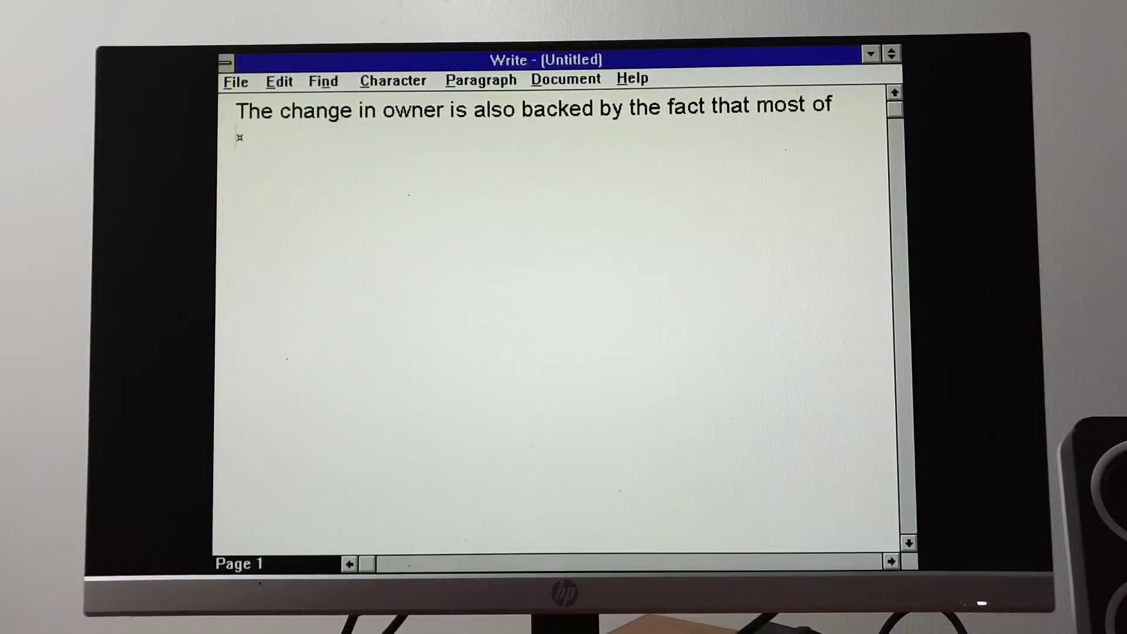
type("the installed software has di")
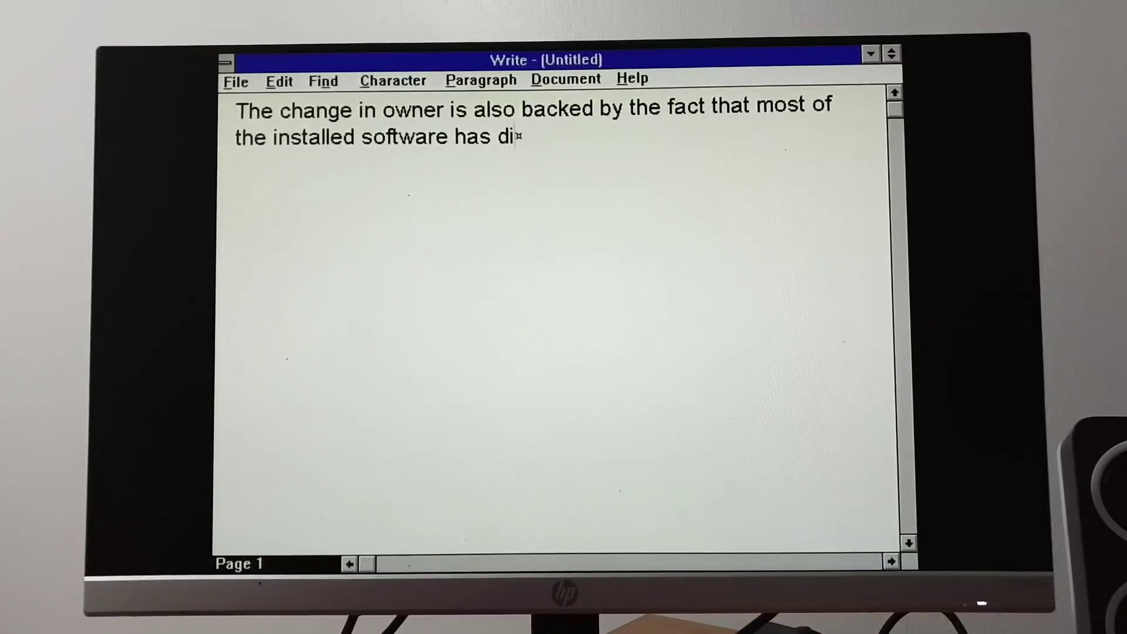
type("fferent company name in the ")
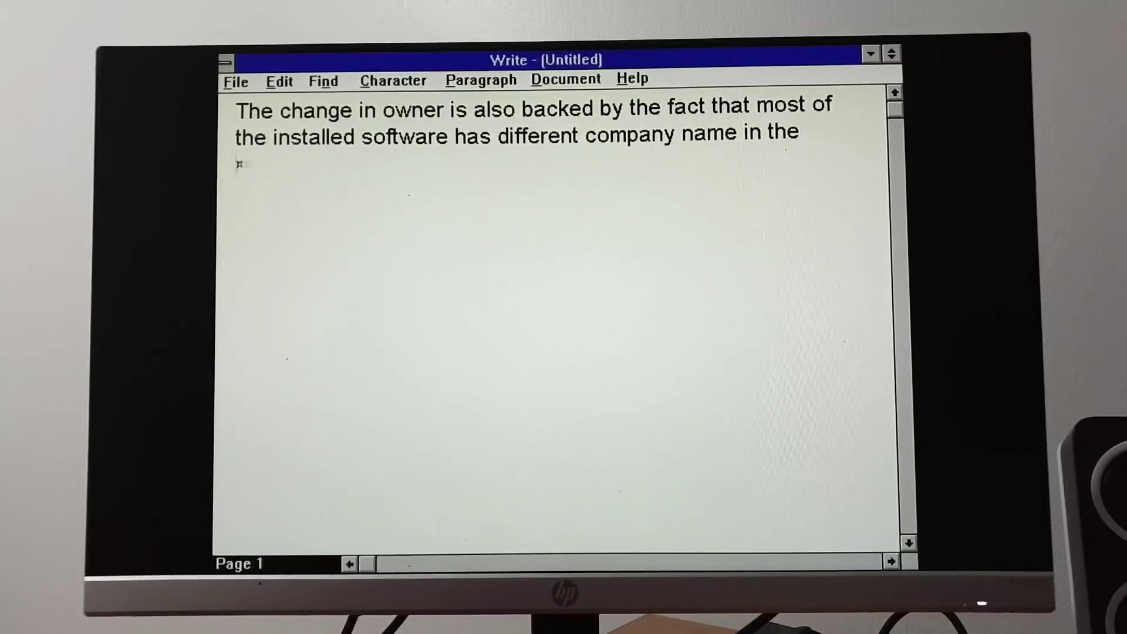
type("registration field after 1996")
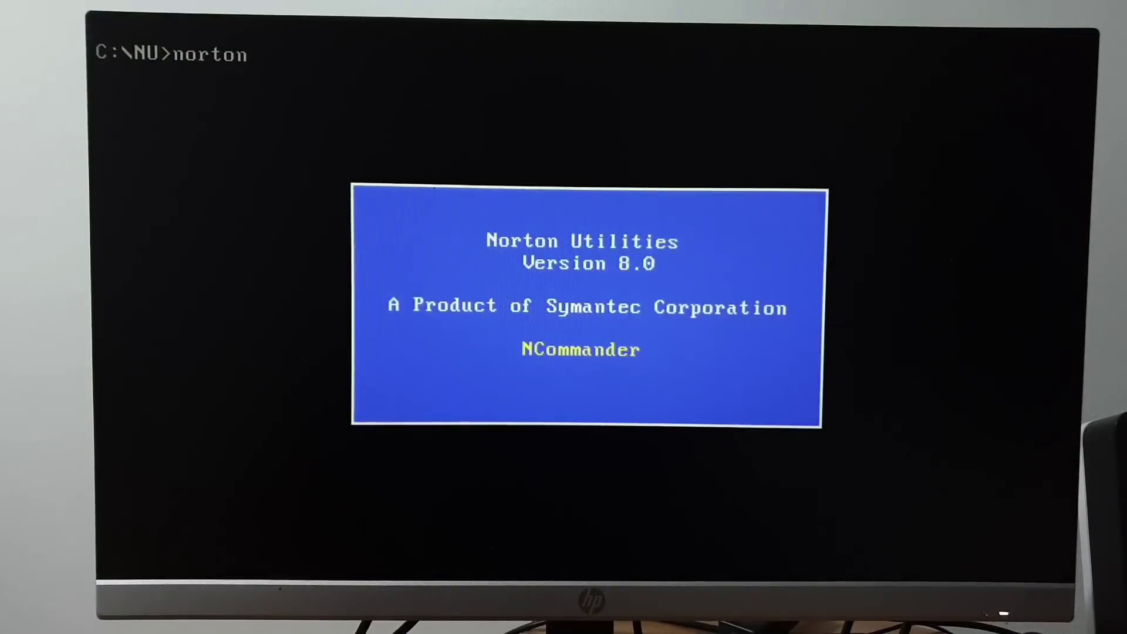
Step: Launch Norton Diagnostics from Norton Utilities and start the hardware tests
key("Down")
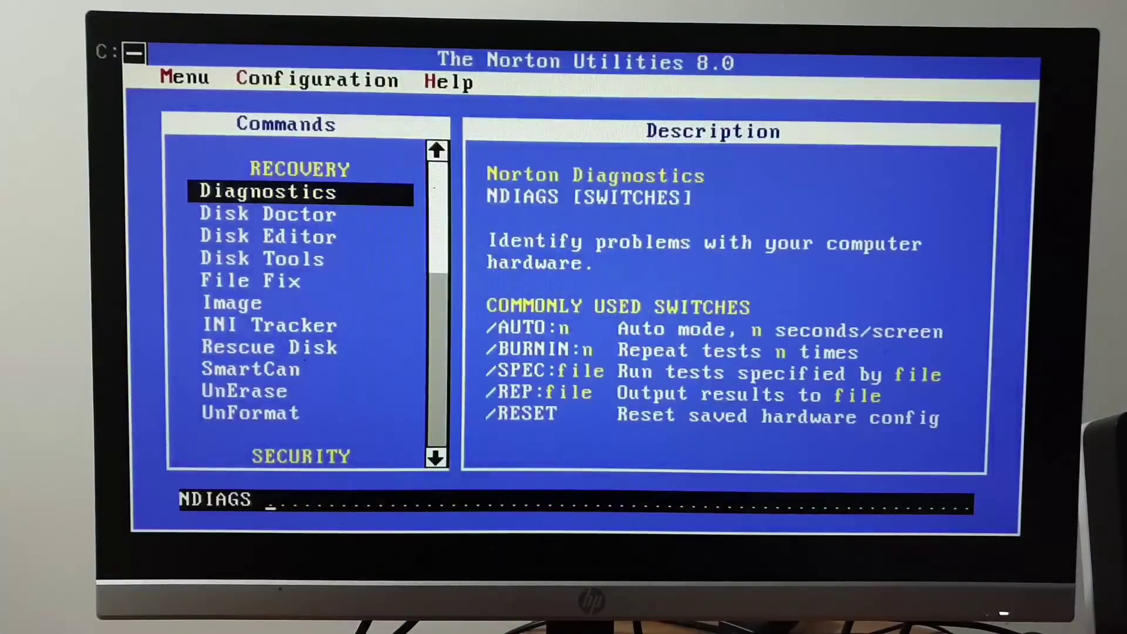
key("Return")
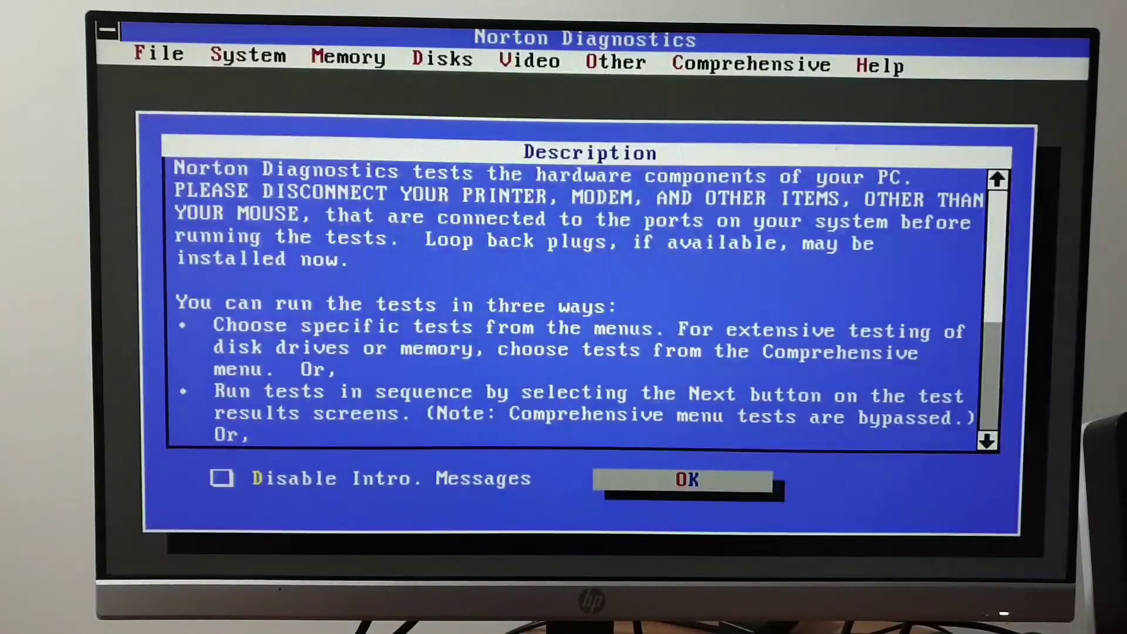
key("Return")
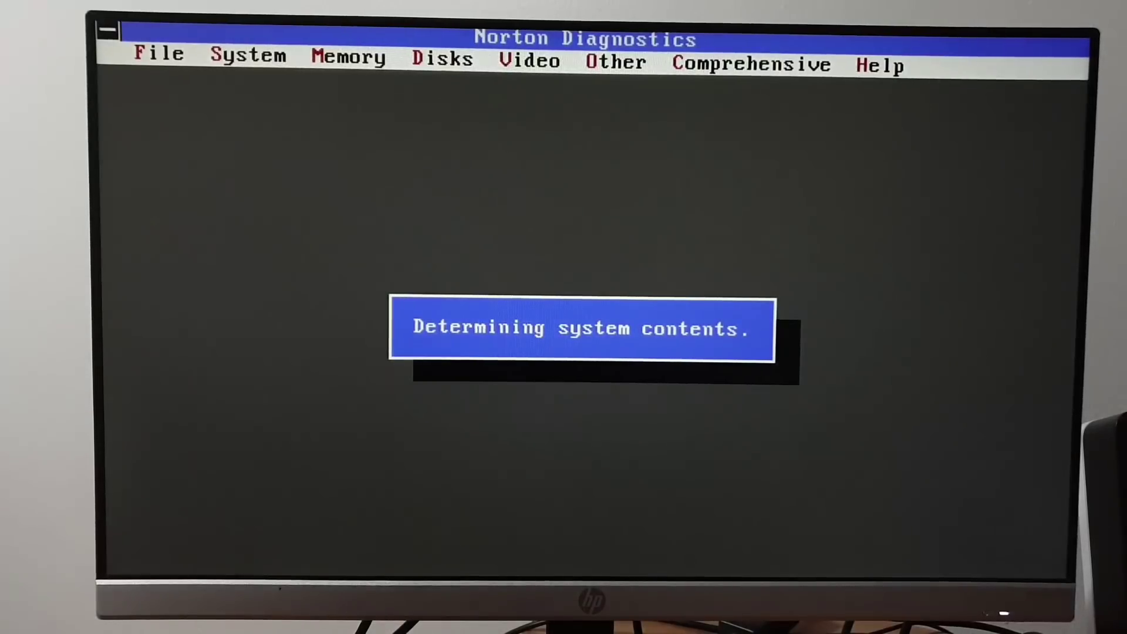
key("Return")
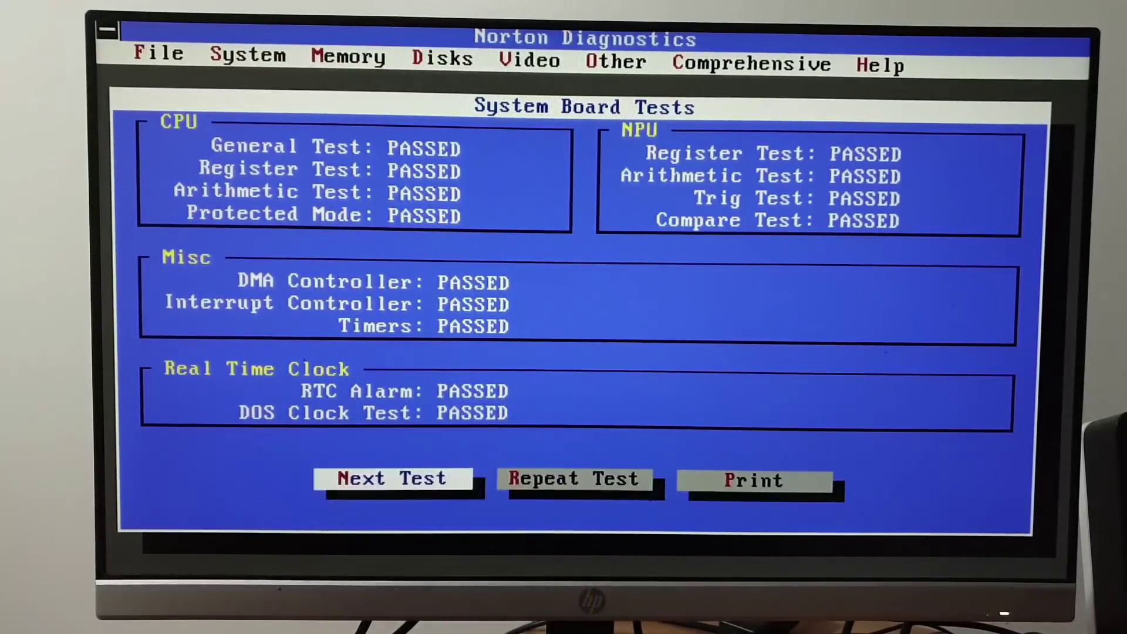
Step: Advance through serial port, CMOS, IRQ, base and extended memory results to the hard disk test
key("Return")
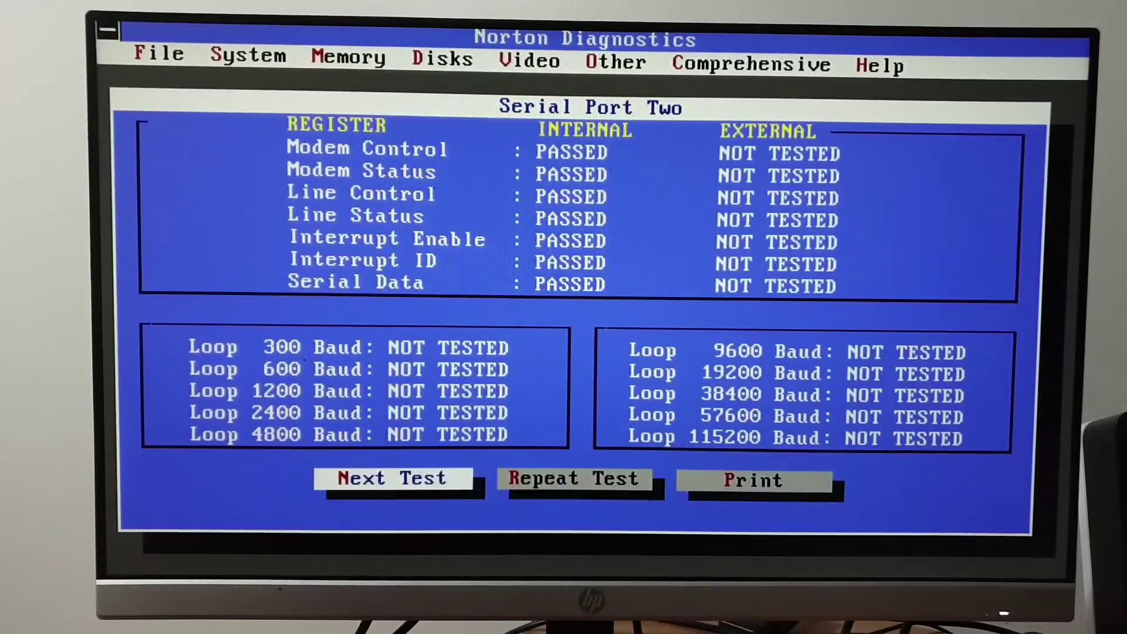
key("Return")
key("Return")
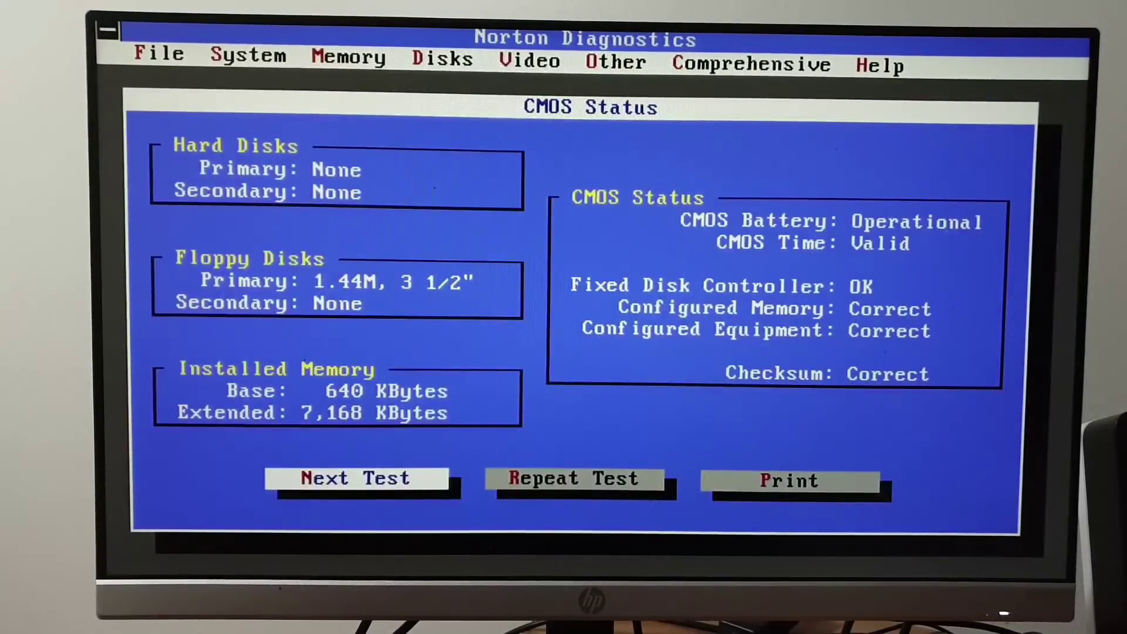
key("Return")
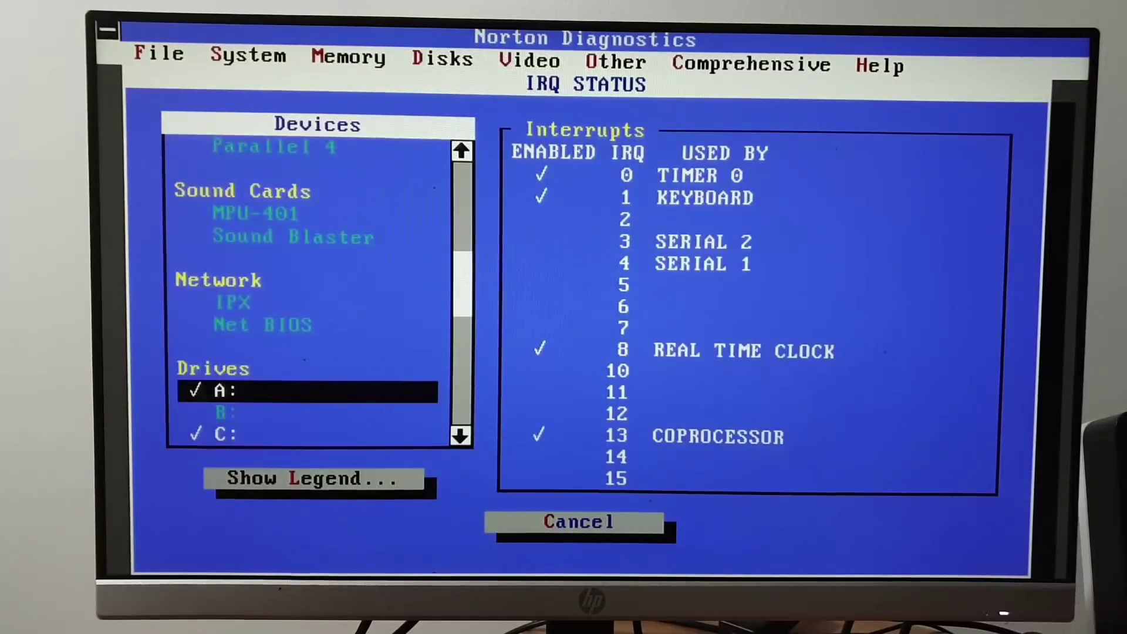
key("Return")
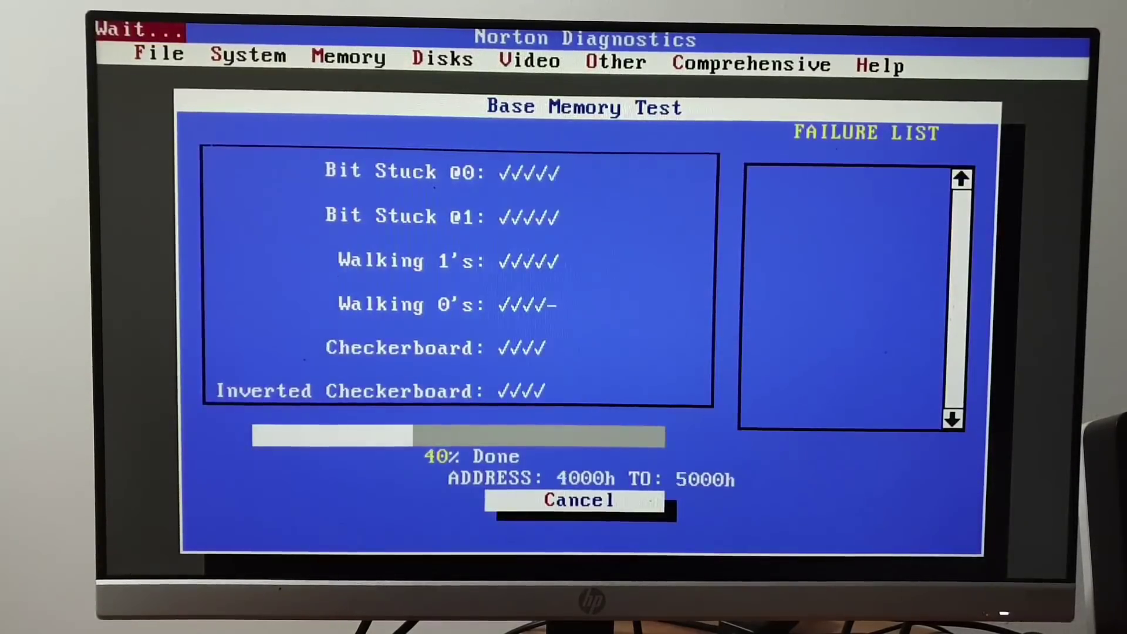
key("Return")
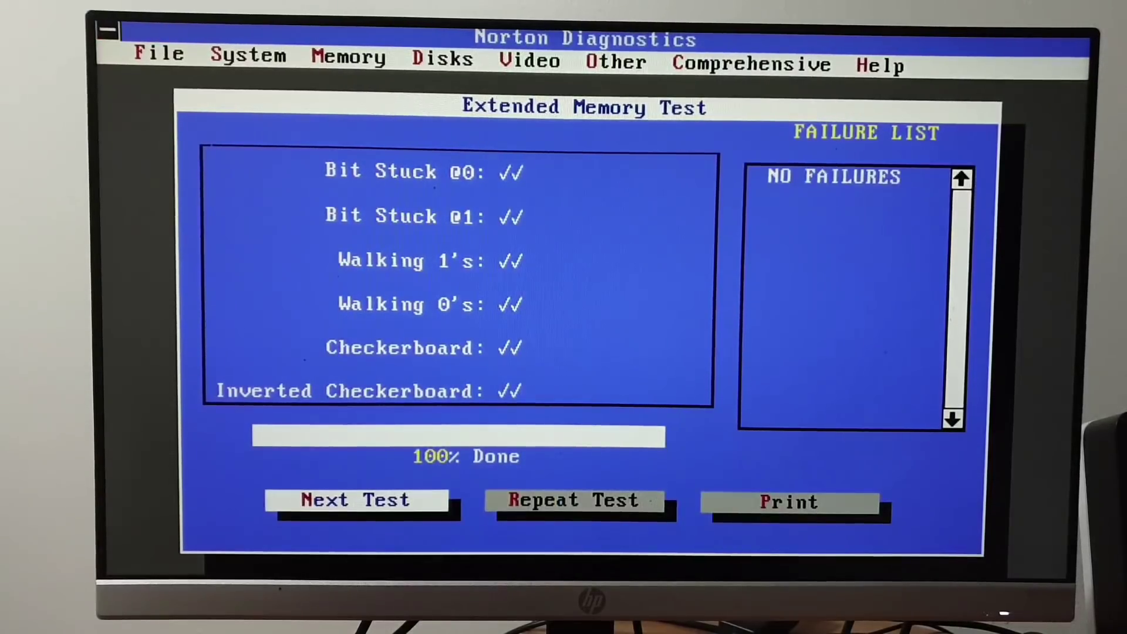
key("Return")
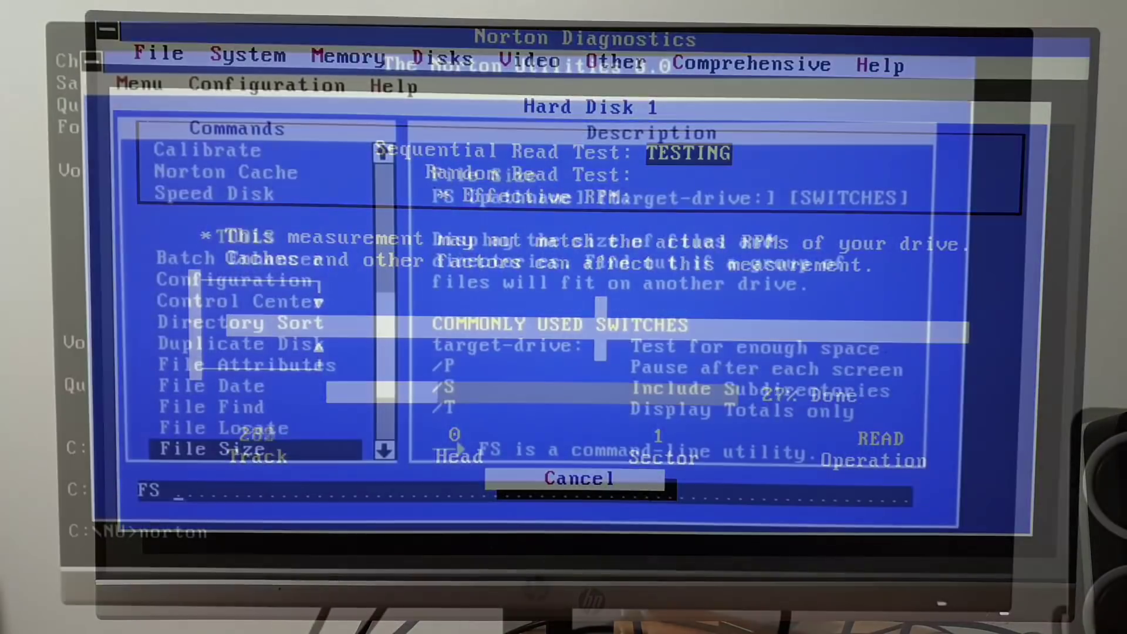
Step: Set the Phoenix SETUP Cache field to Enabled (All)
key("Down")
key("Down")
key("Up")
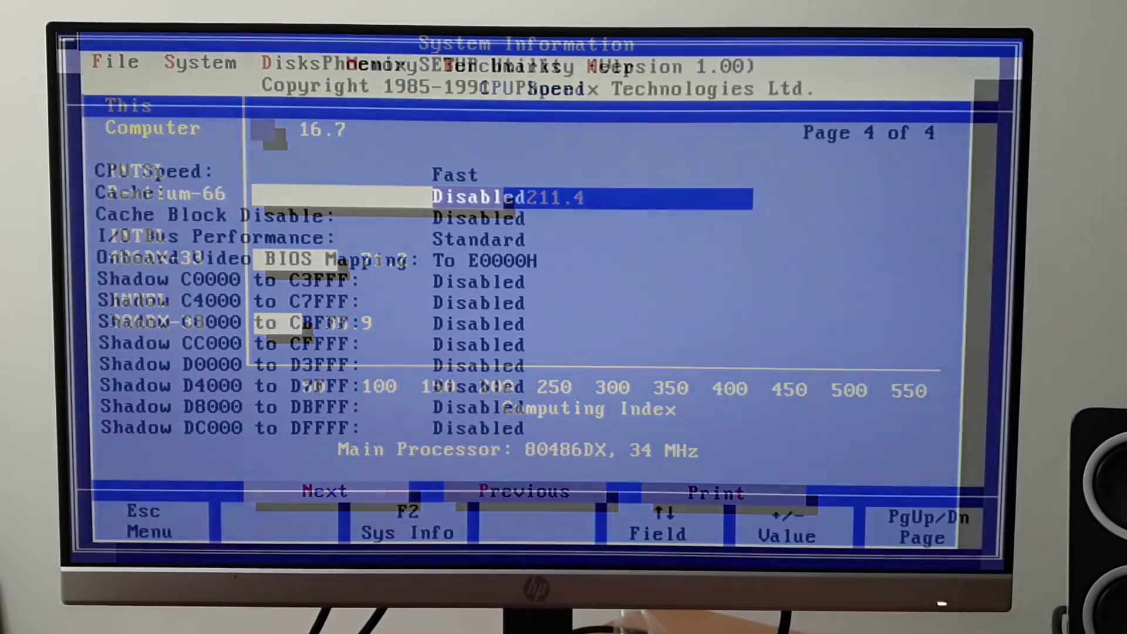
key("plus")
key("plus")
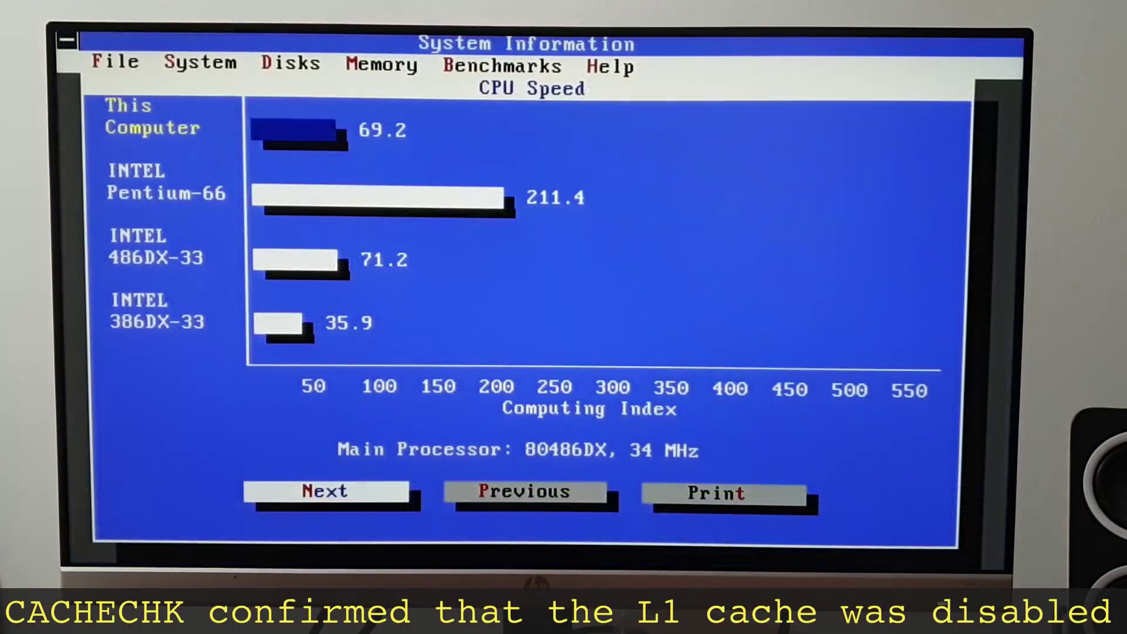
Step: Exit BIOS setup and reboot into MS-DOS with the DEC DSP3105S disk detected
key("Tab")
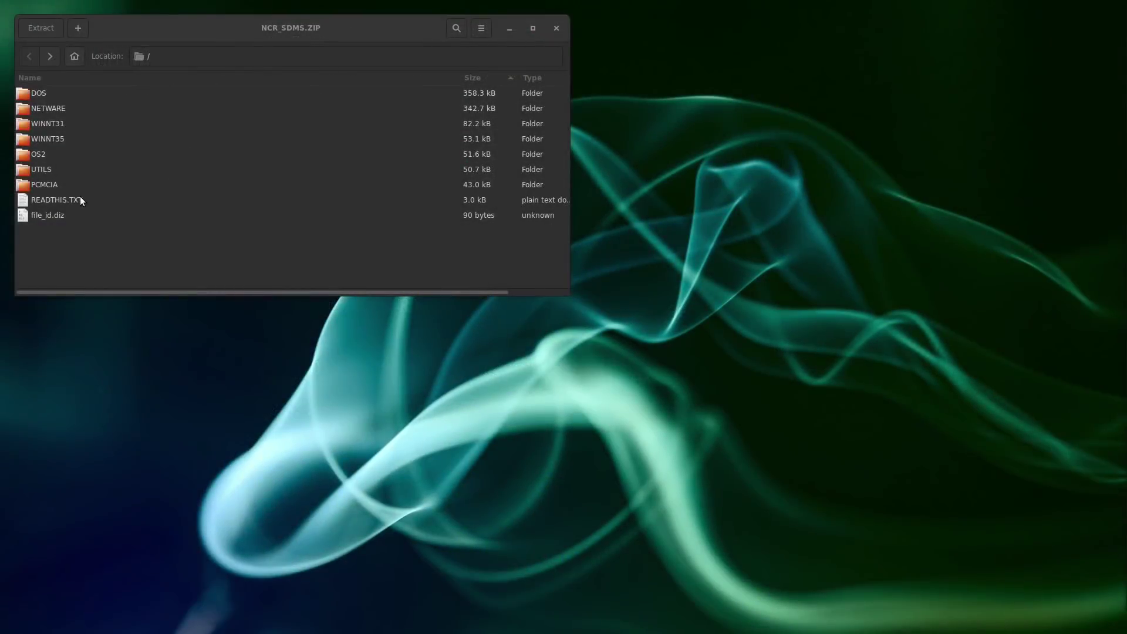
Step: Open READTHIS.TXT and NETWARE\README.TXT from NCR_SDMS.ZIP in separate windows
double_click(80, 199)
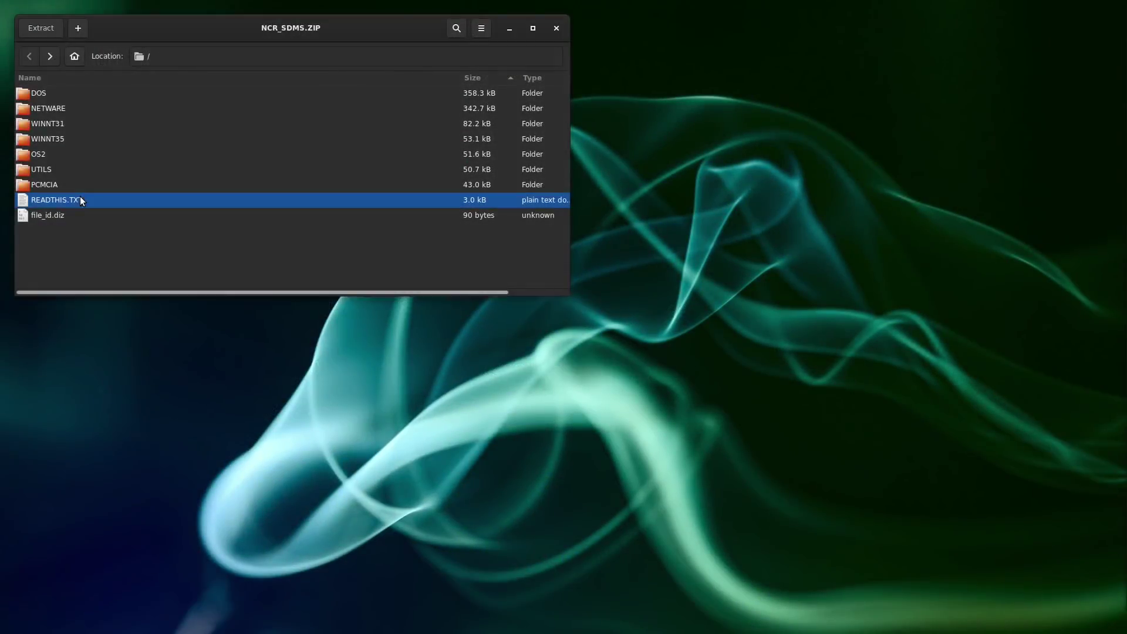
left_click_drag(435, 163, 590, 85)
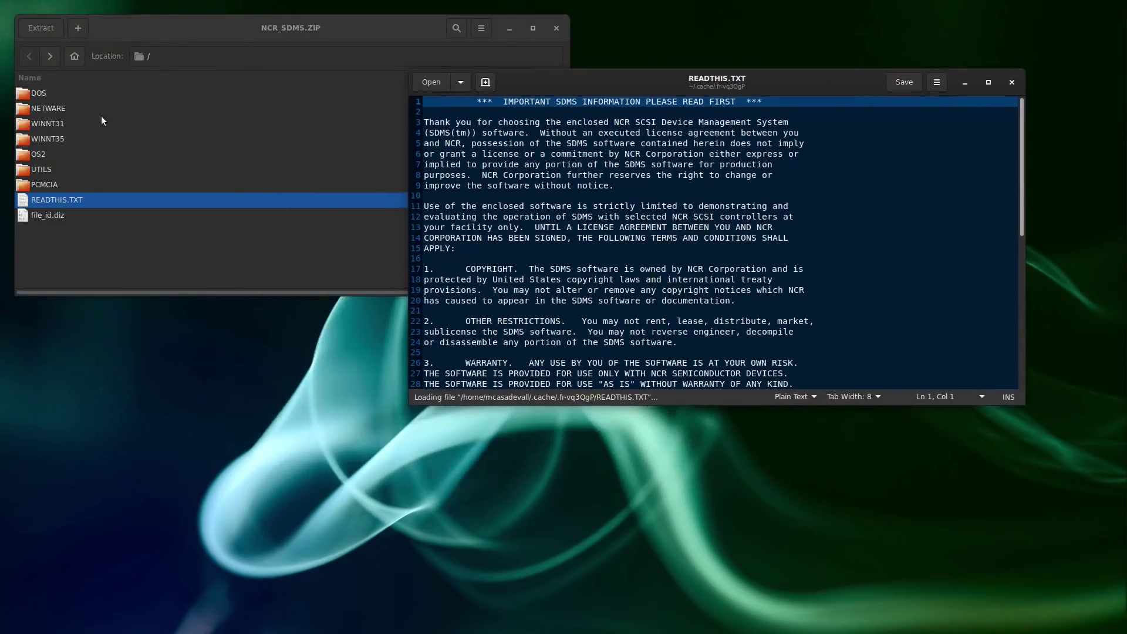
double_click(58, 107)
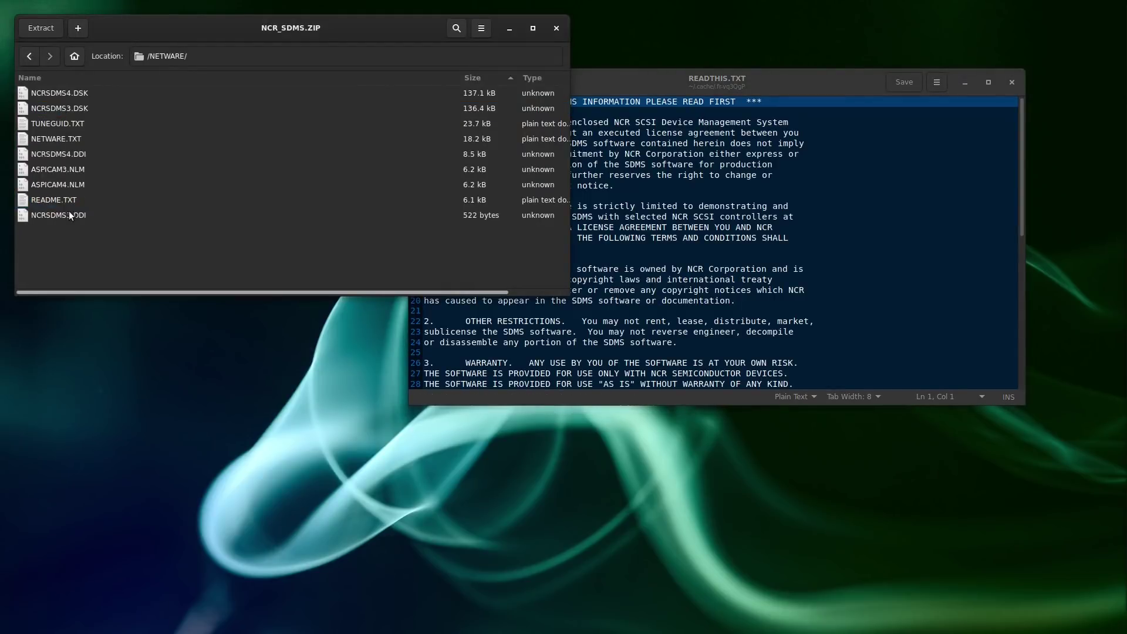
double_click(66, 201)
mouse_move(846, 106)
left_mouse_down()
mouse_move(210, 302)
mouse_move(179, 285)
left_mouse_up()
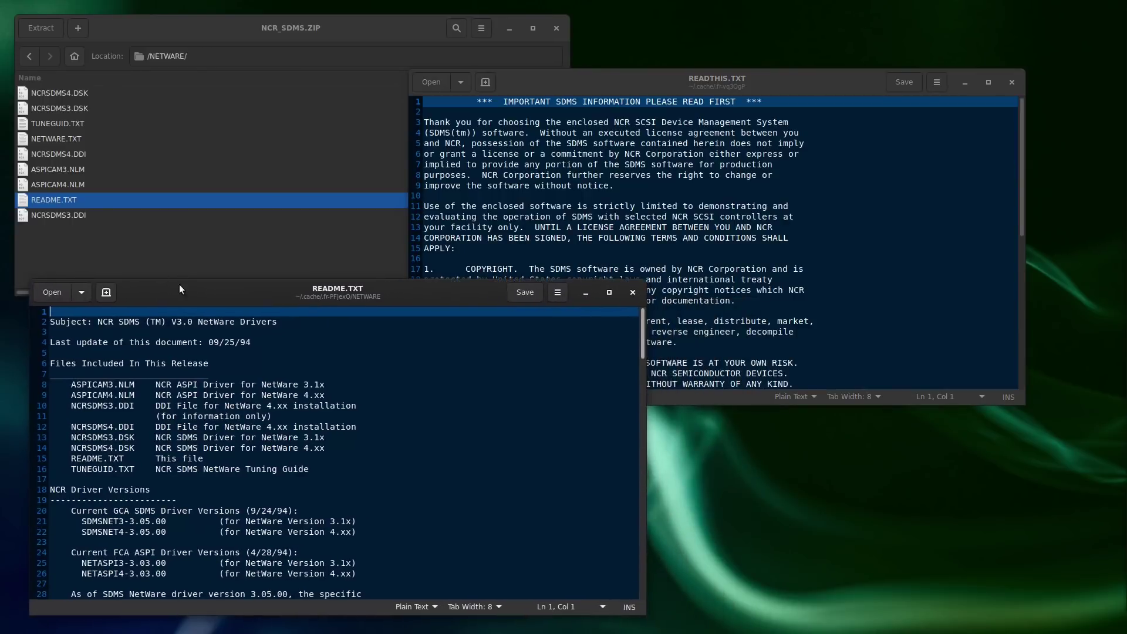
Step: Return to the archive's top level and enter the UTILS folder
left_click(158, 237)
left_click(28, 55)
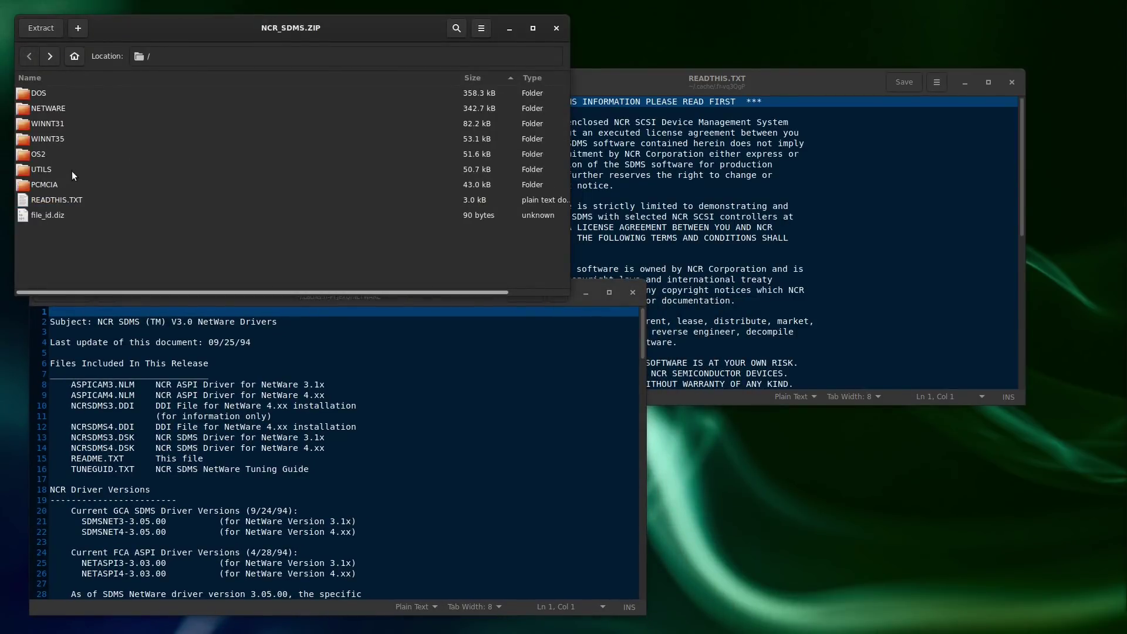
double_click(55, 170)
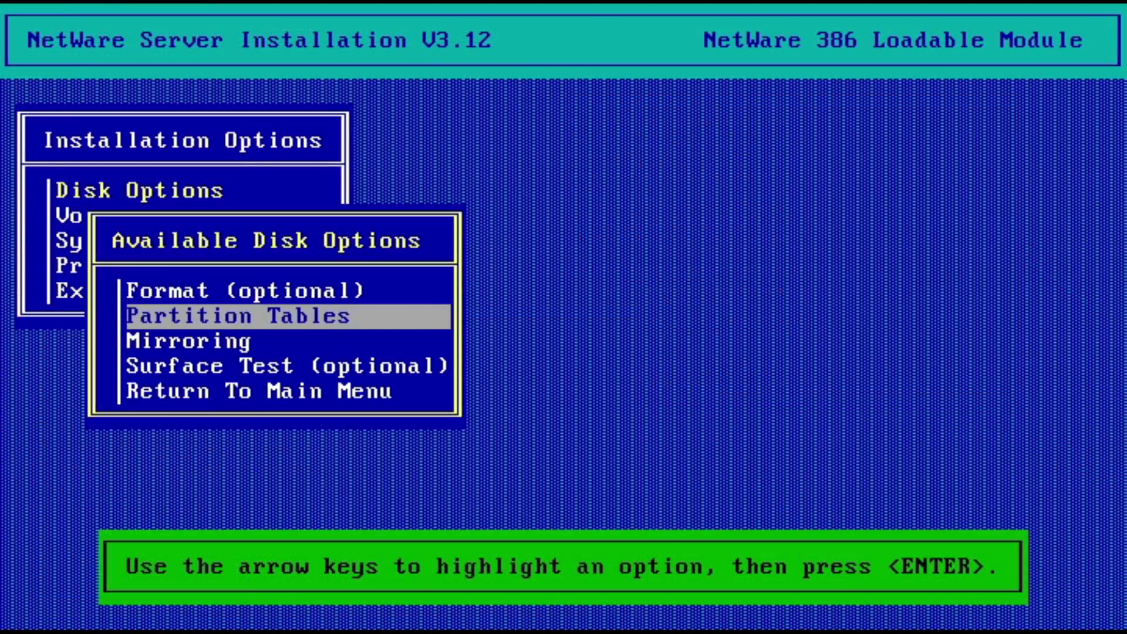
Step: Begin a Non Destructive surface test on the selected NetWare disk
key("Down")
key("Down")
key("Return")
key("Return")
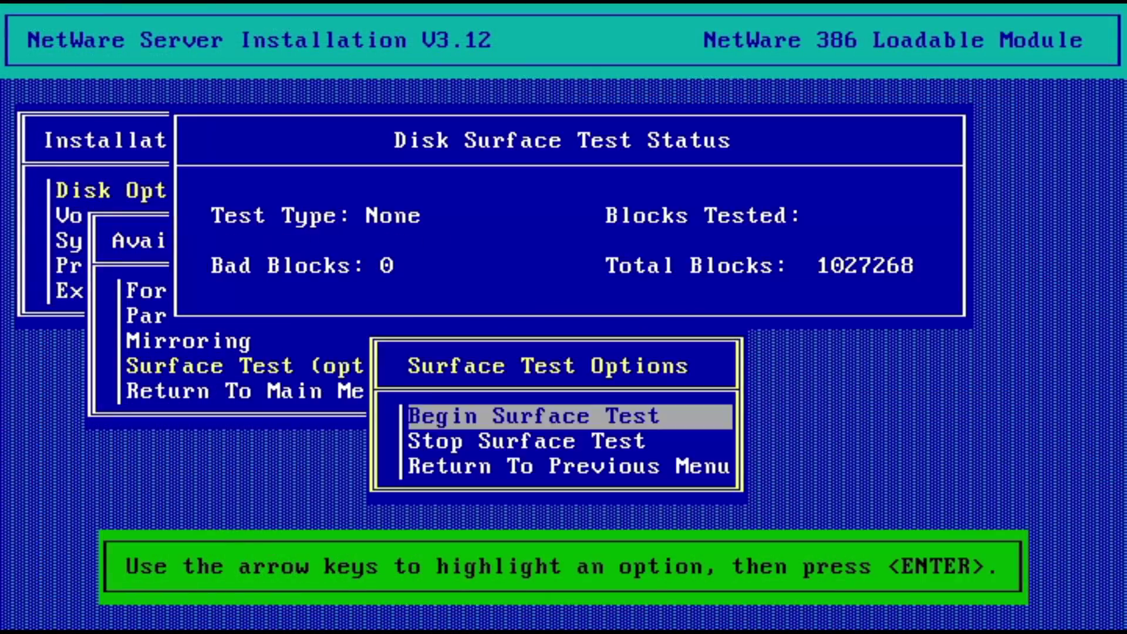
key("Return")
key("Down")
key("Return")
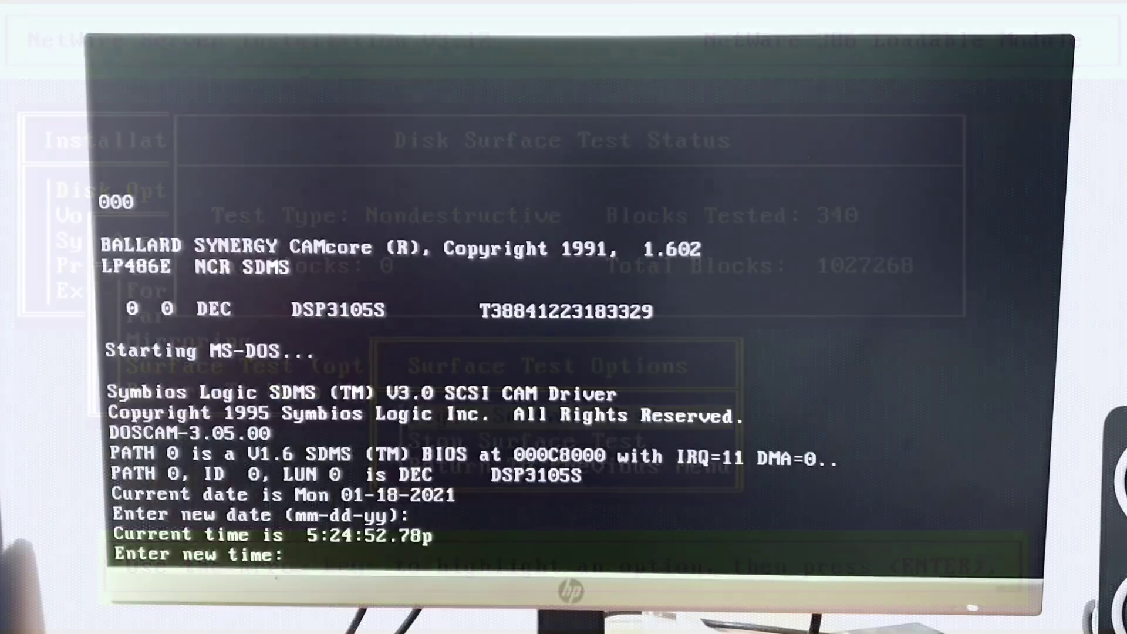
type("scsifmt")
Step: Low-level format the DEC DSP3105S drive with scsifmt, confirming the erase
key("Return")
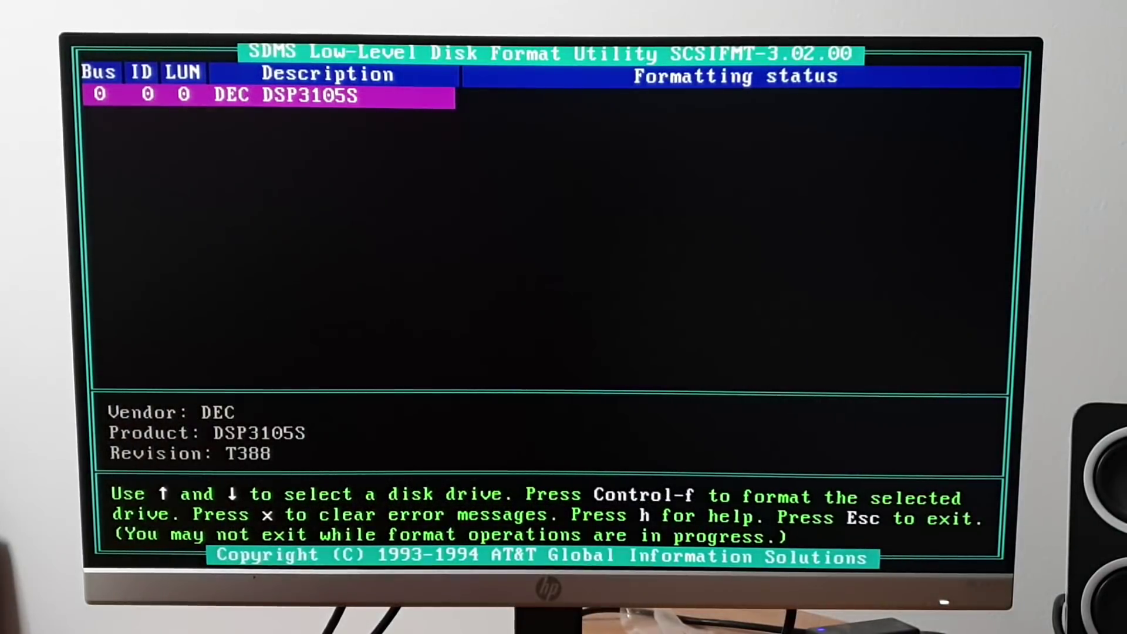
key("ctrl+f")
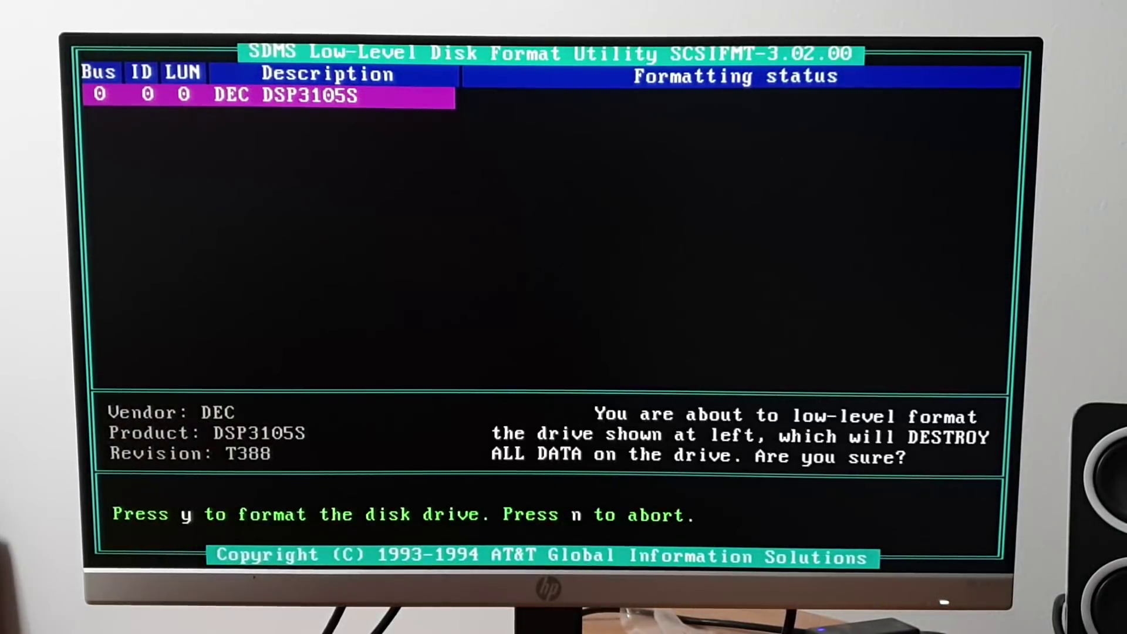
key("y")
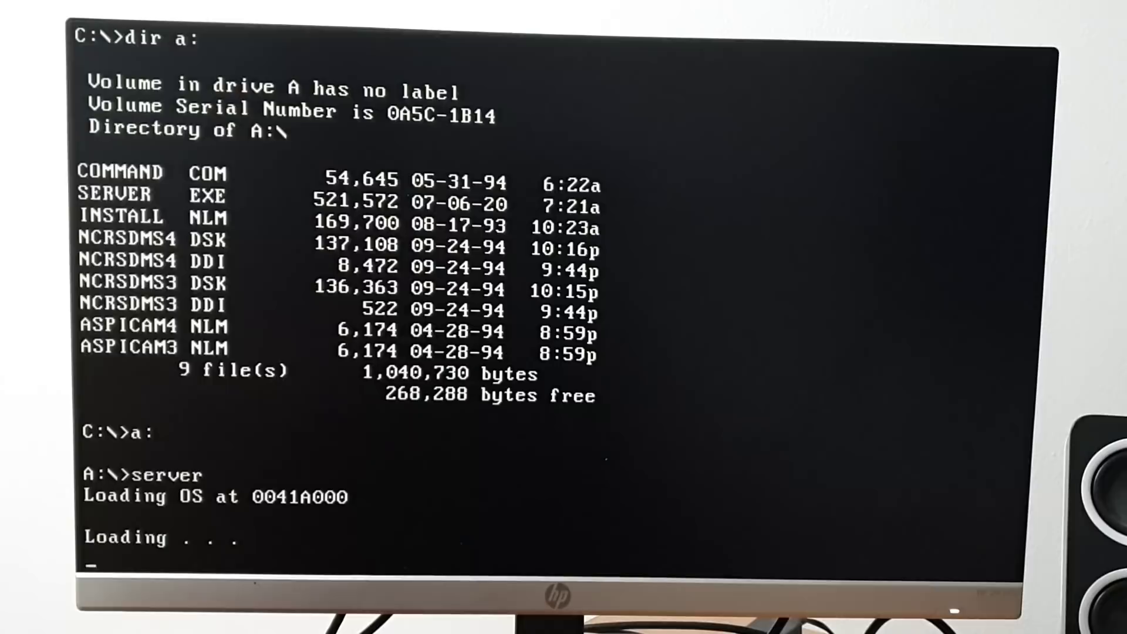
type("INBTEL")
Step: Start server INTEL with internal network number 1 and load the ncrsdms3 driver
key("Return")
type("1")
key("Return")
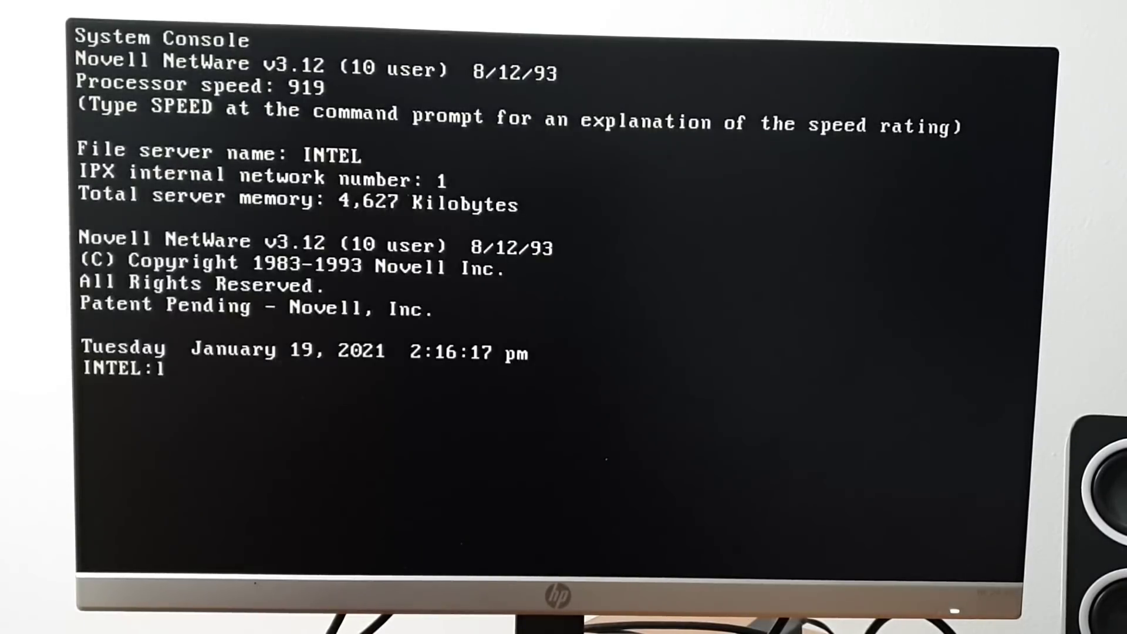
type("load ncrsdms3")
key("Return")
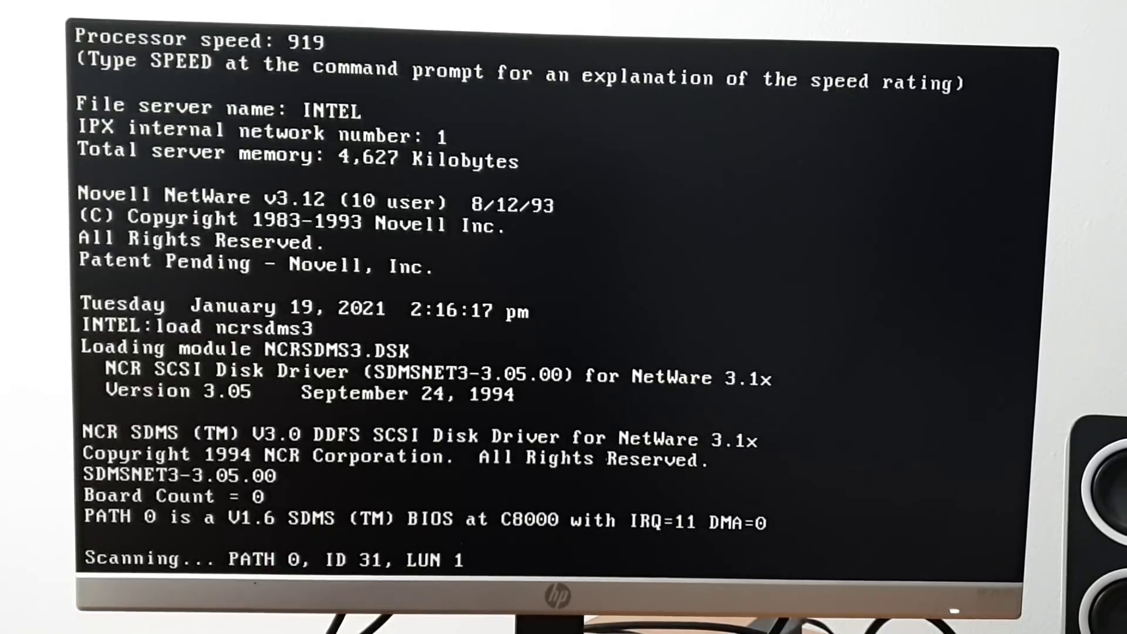
type("load install")
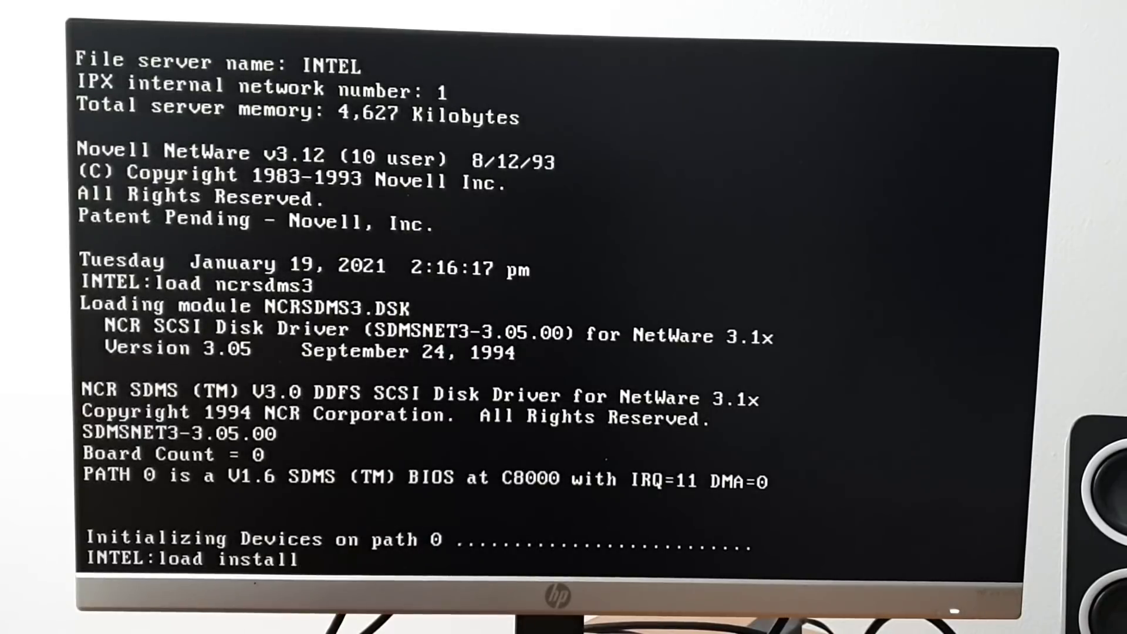
Step: Load the install module and open its Disk Options menu
key("Return")
key("Return")
key("Down")
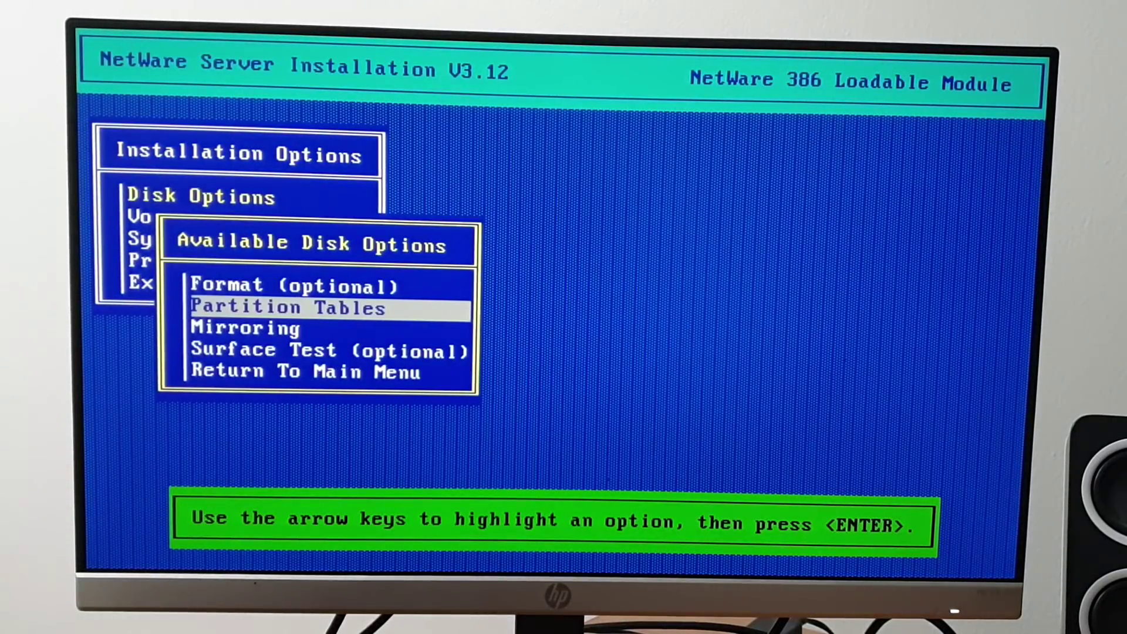
Step: After the partition table read error, attempt Format Disk Drive with default interleave, then return to the main menu
key("Return")
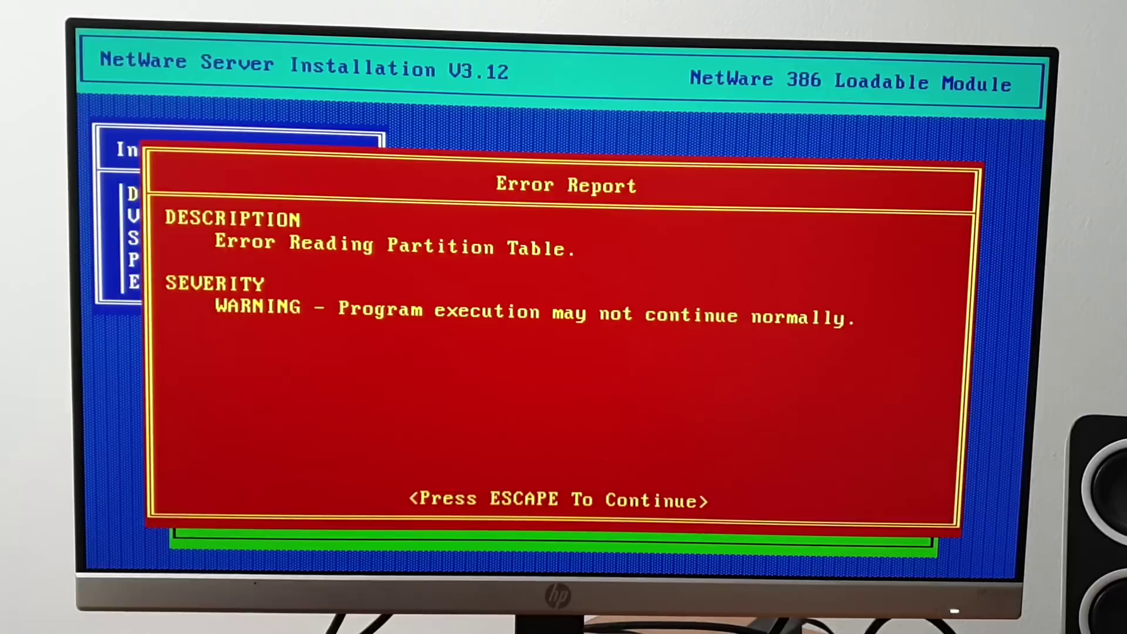
key("Escape")
key("Up")
key("Return")
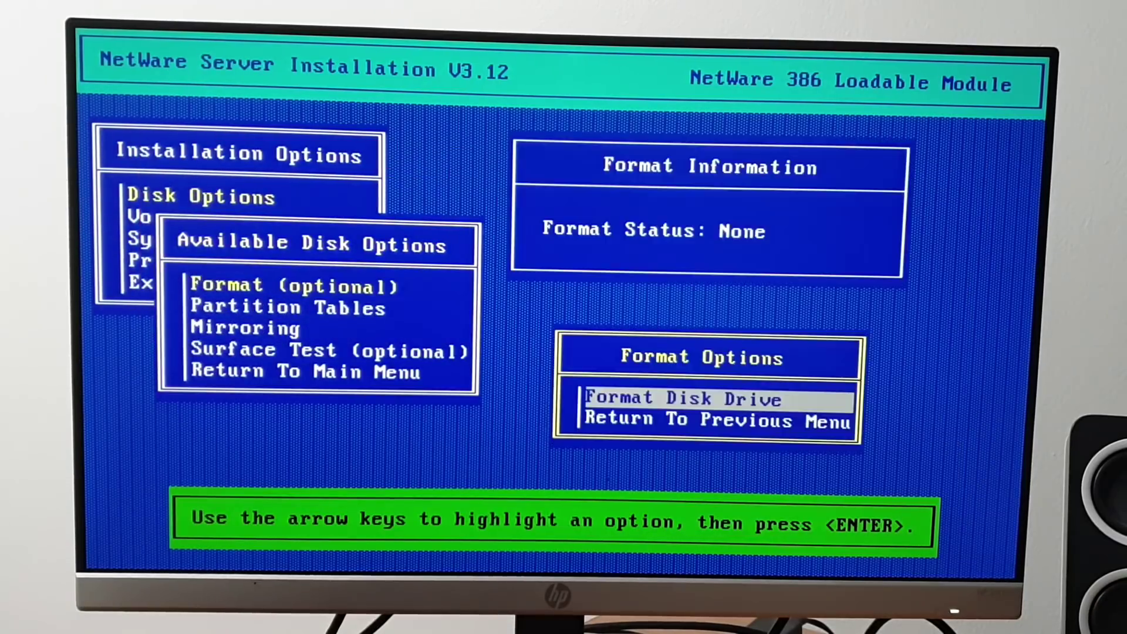
key("Return")
key("Return")
key("Escape")
key("Down")
key("Down")
key("Down")
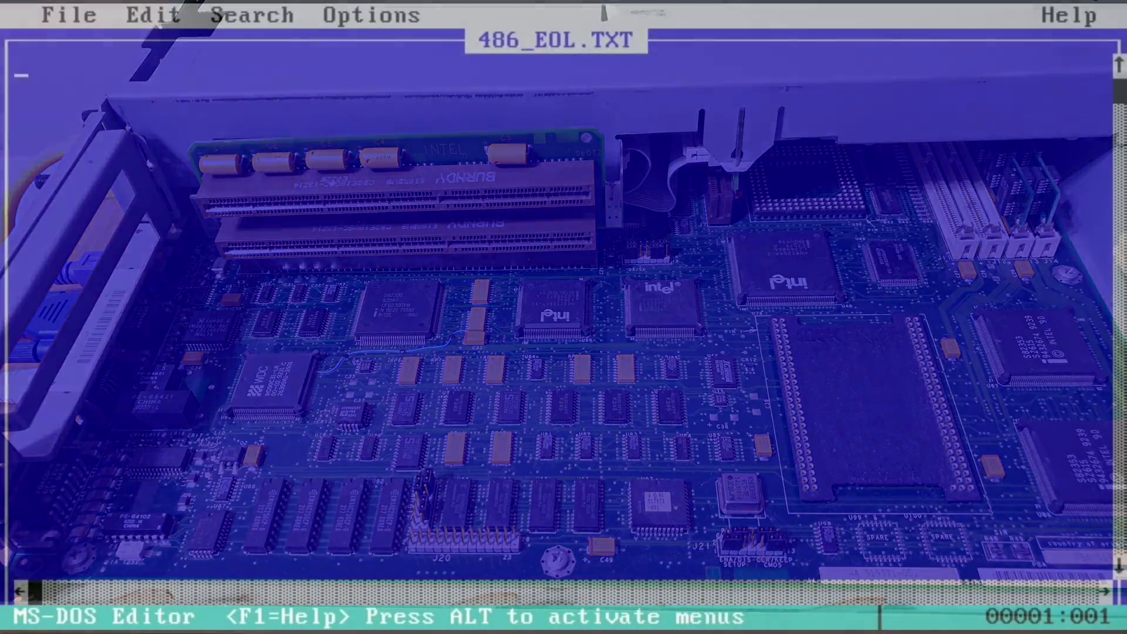
type("In total, this syste")
type("m had less than two years of support from Intel. The specific system I have was m")
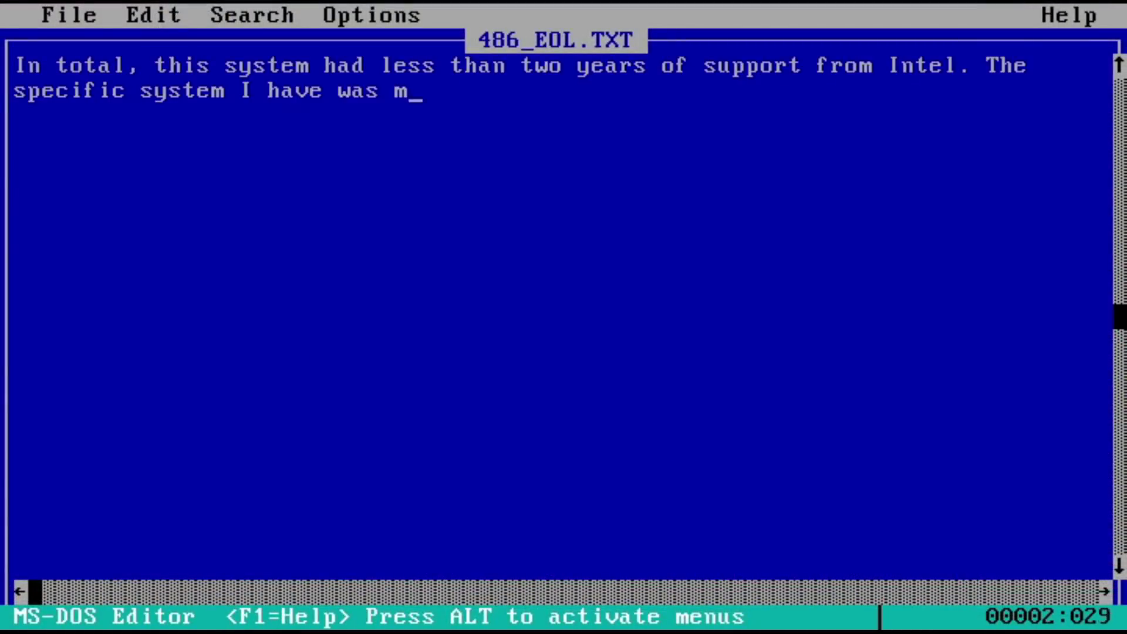
type("ade in late 1992, and was likely dead upstream")
Step: Write paragraphs in 486_EOL.TXT about under two years of Intel support and buyers getting burned
key("Return")
type("less than a year after purchase.  As I would find, this would")
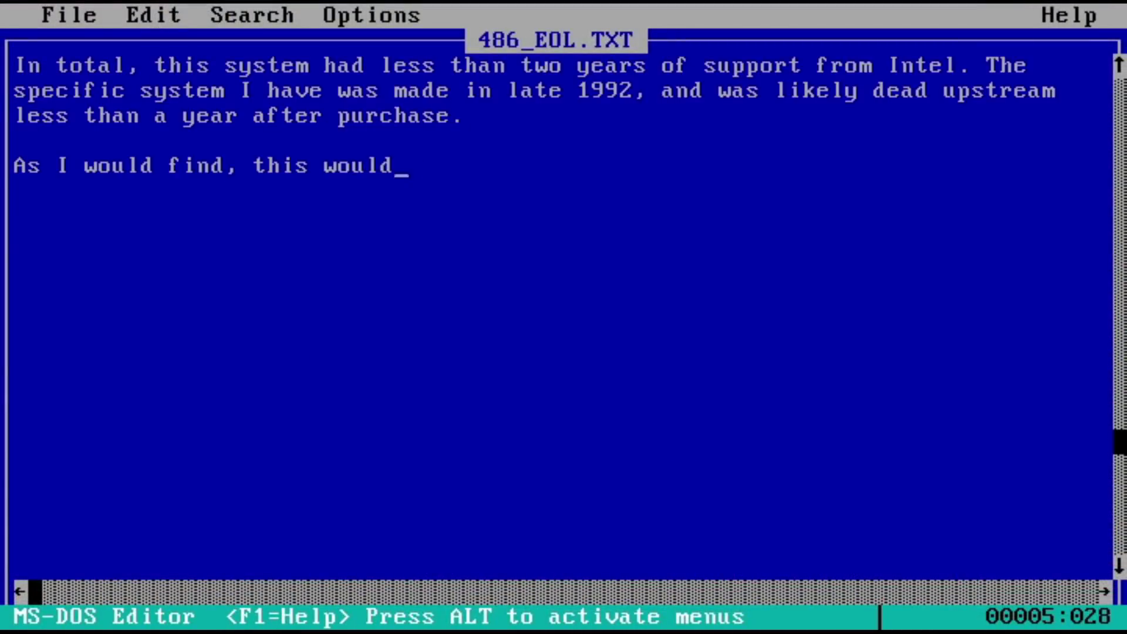
type(" prove to be a death kneel for anyone wanting something more than a DOS-based PC.")
key("Return")
key("Return")
type("Given the hardware configu")
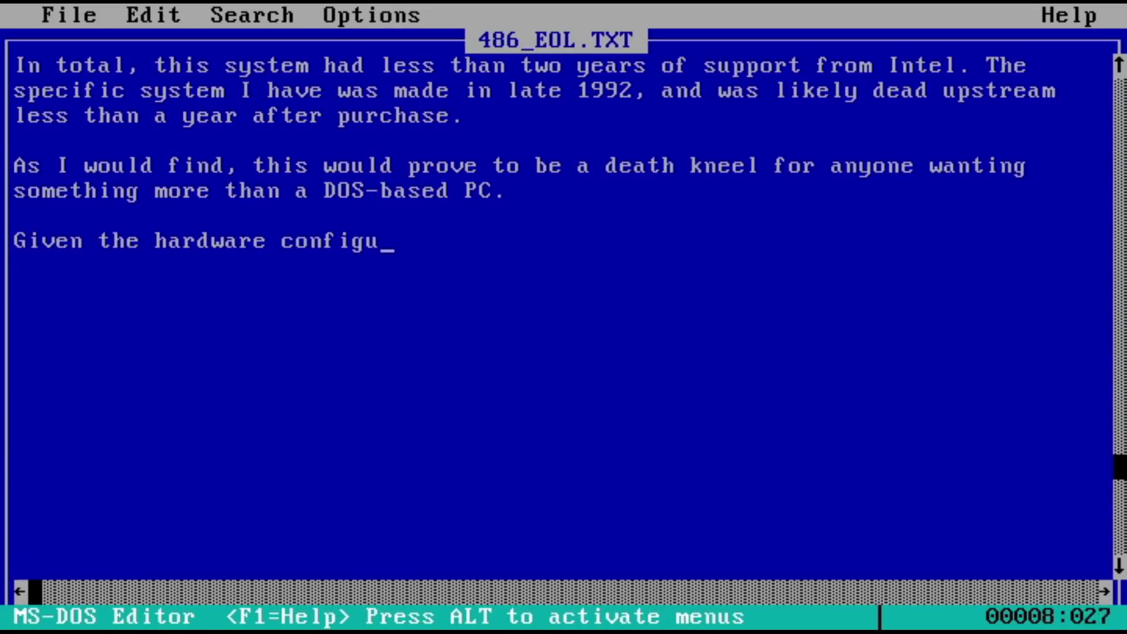
type("ration, and target audience, these systems could")
key("Return")
type("not have been cheap to purchase, and I'd be willing to guess")
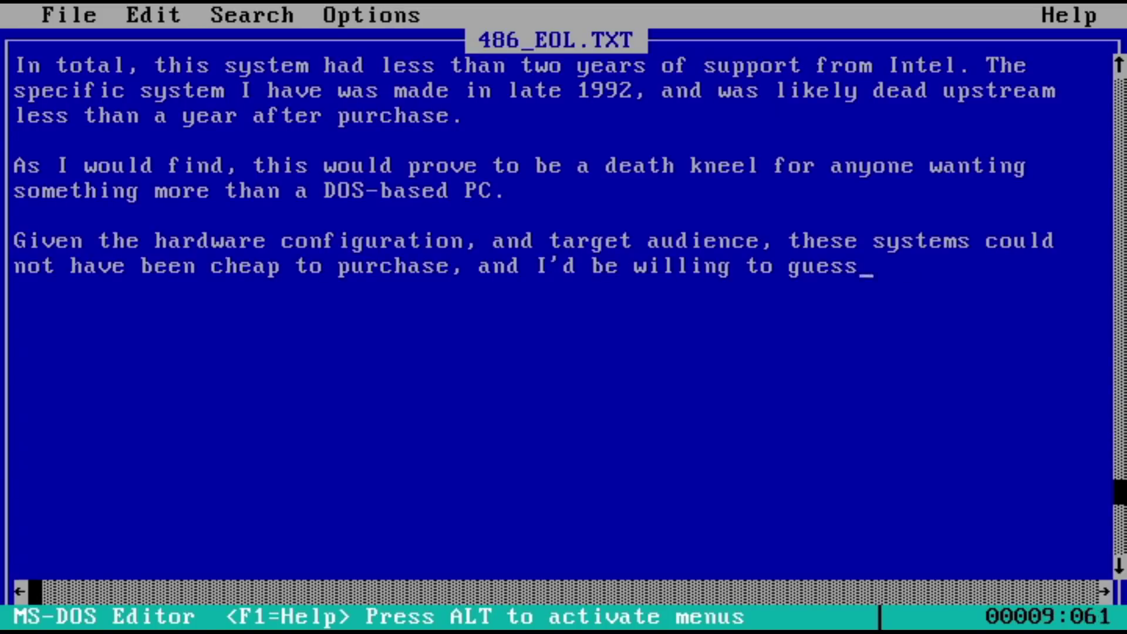
type(" that quite a")
key("Return")
type("few people would have gotten burned by I")
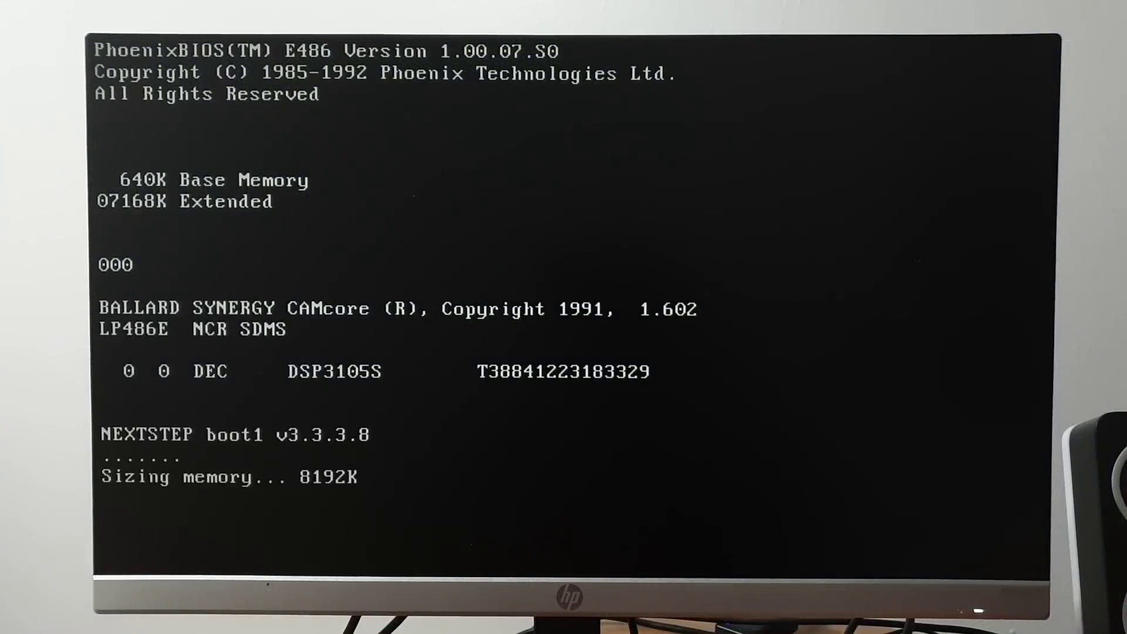
Step: Boot the NEXTSTEP floppy and load the installer with English language and USA keyboard
key("Return")
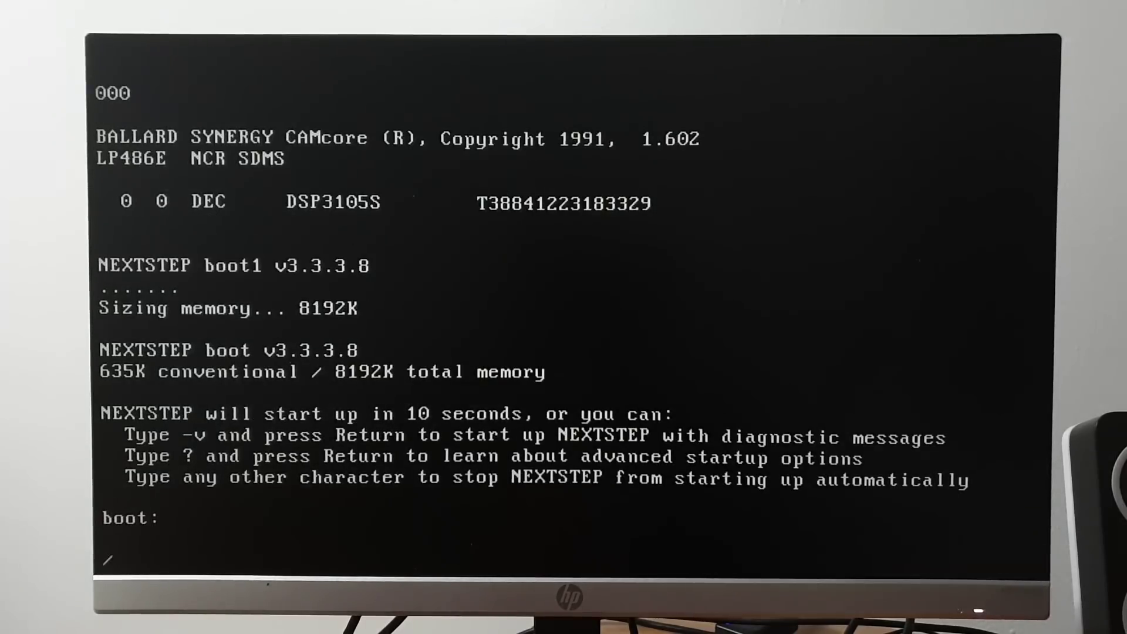
type("1")
key("Return")
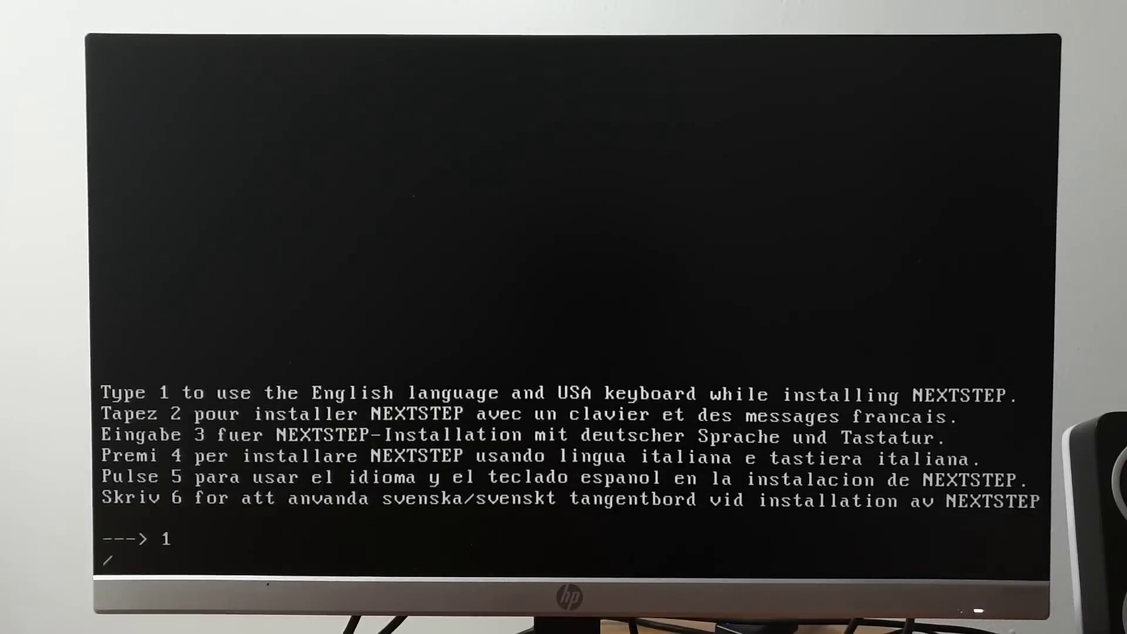
type("1")
key("Return")
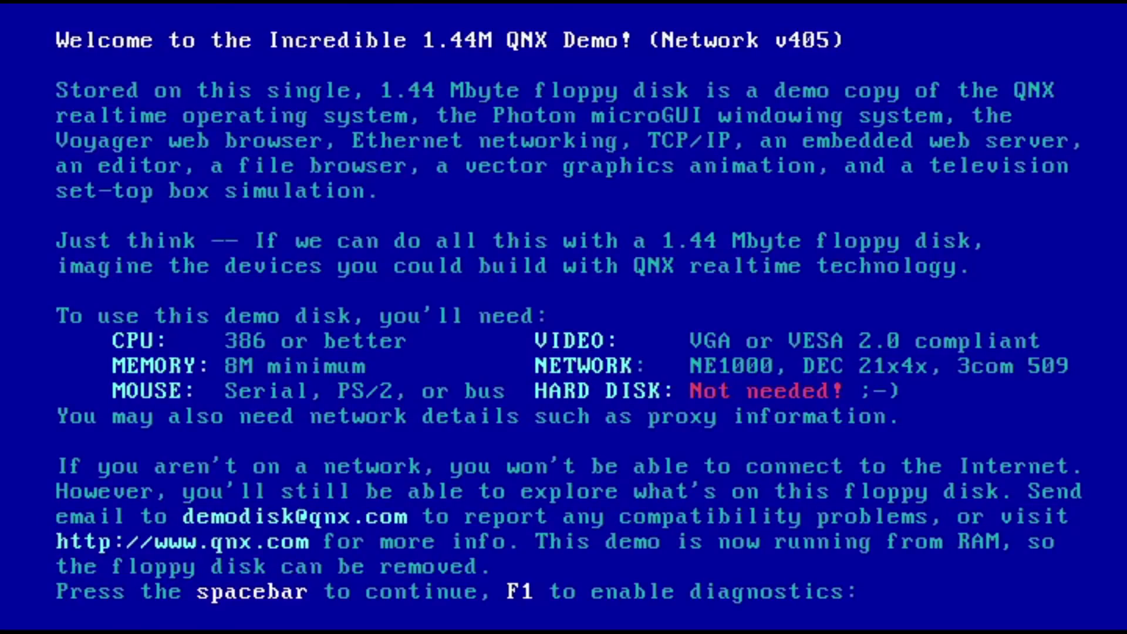
Step: Get past the QNX welcome screen, open the File Browser, and expand the etc folder
key("space")
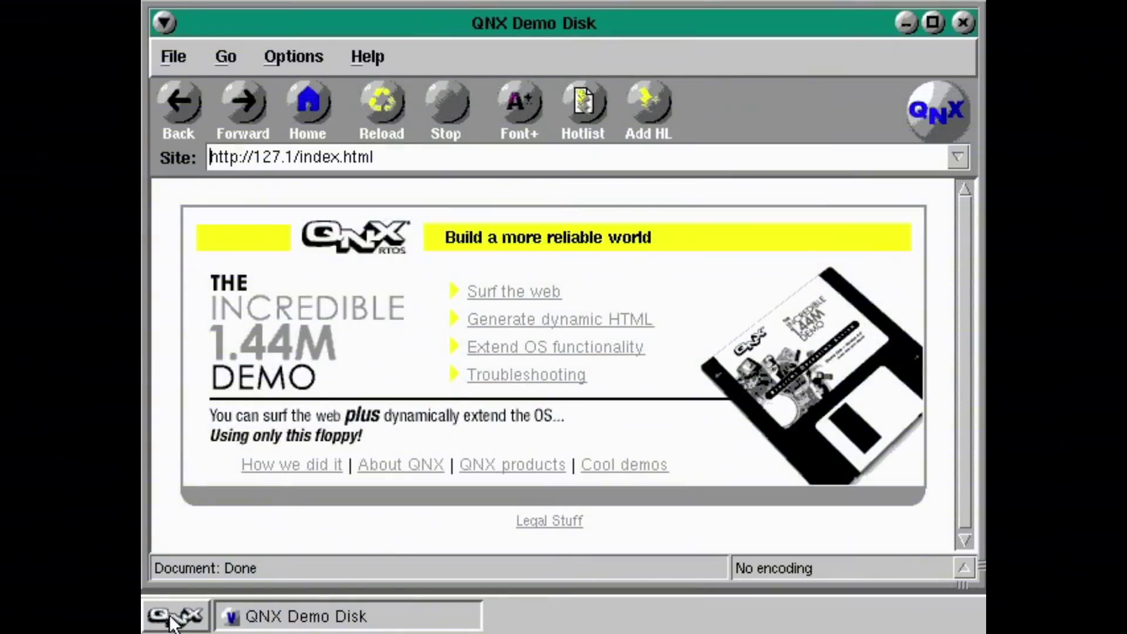
left_click(176, 616)
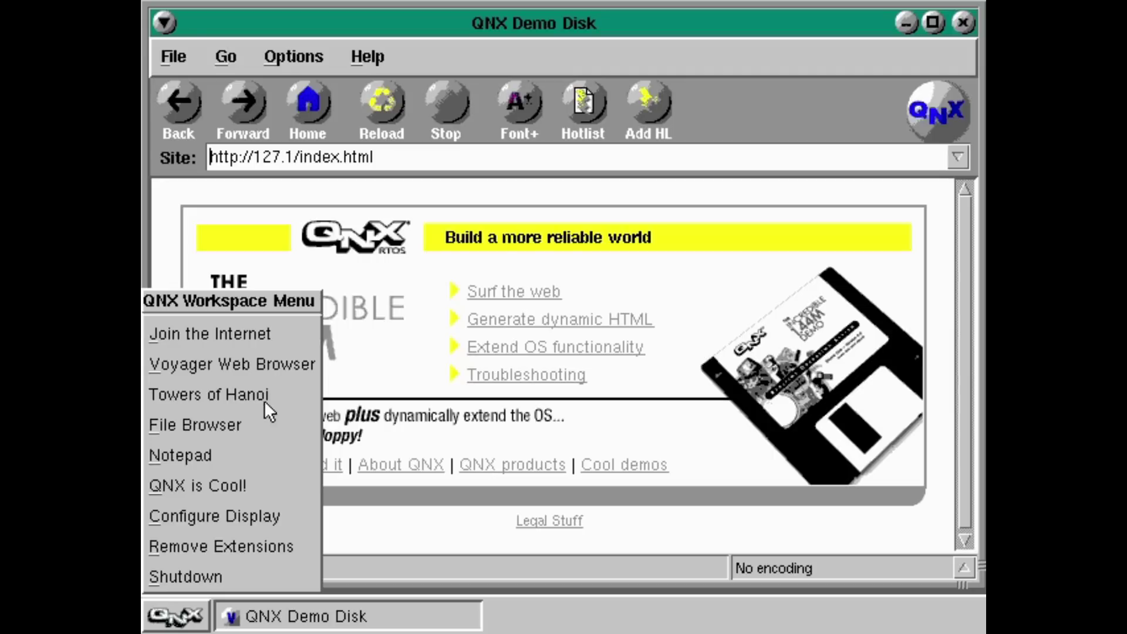
left_click(195, 424)
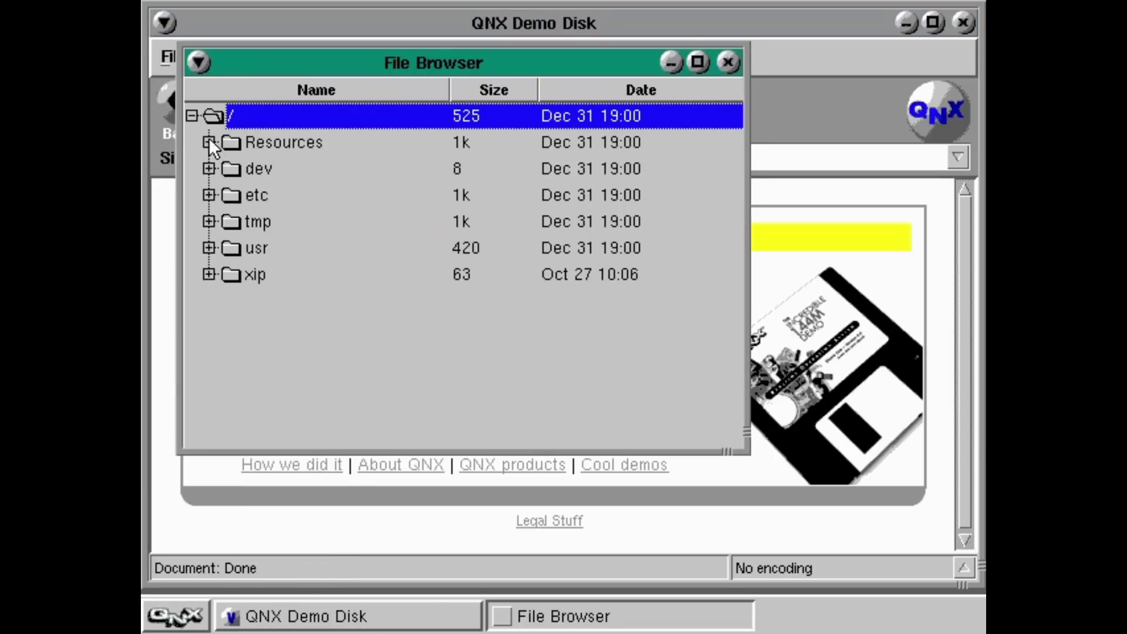
left_click(210, 196)
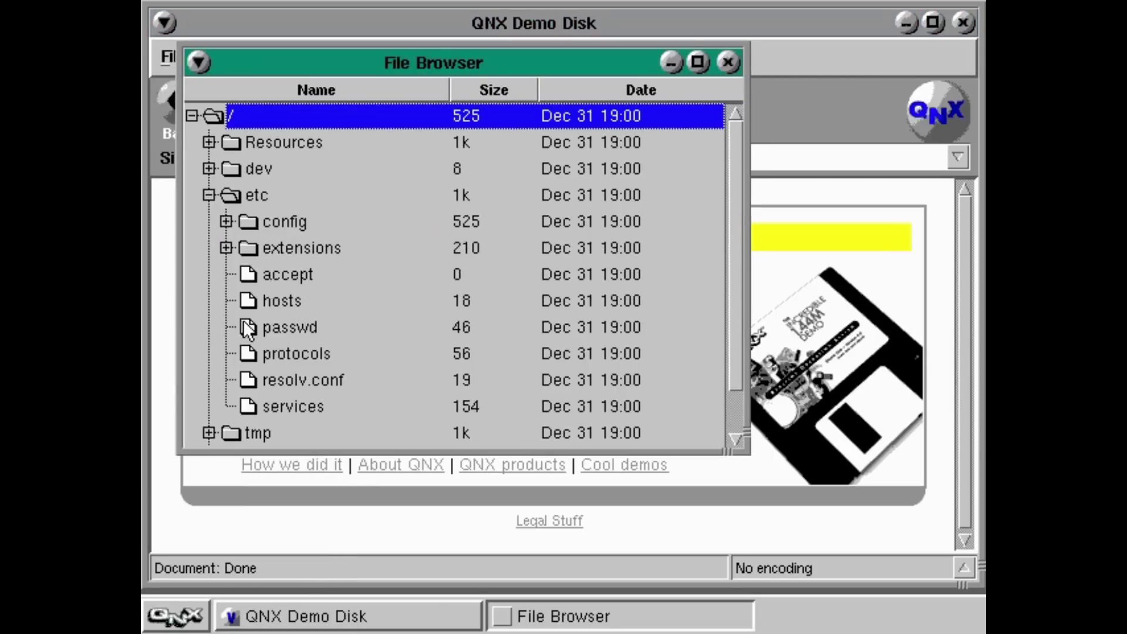
left_click(168, 618)
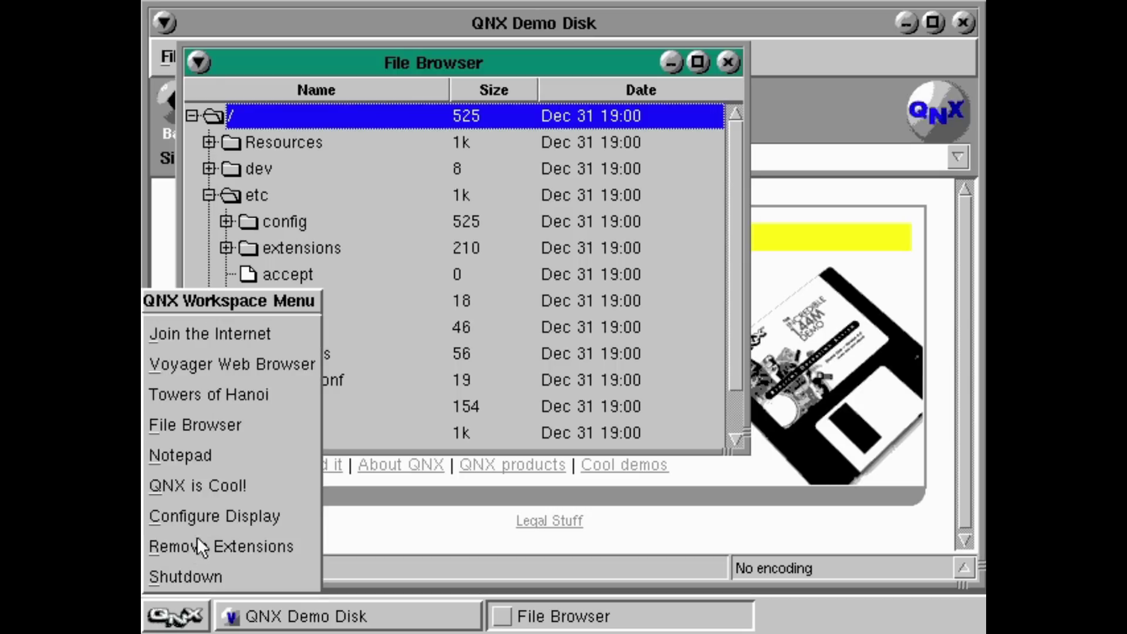
Step: Start the 'QNX is Cool!' vector animation from the QNX Workspace Menu
left_click(233, 483)
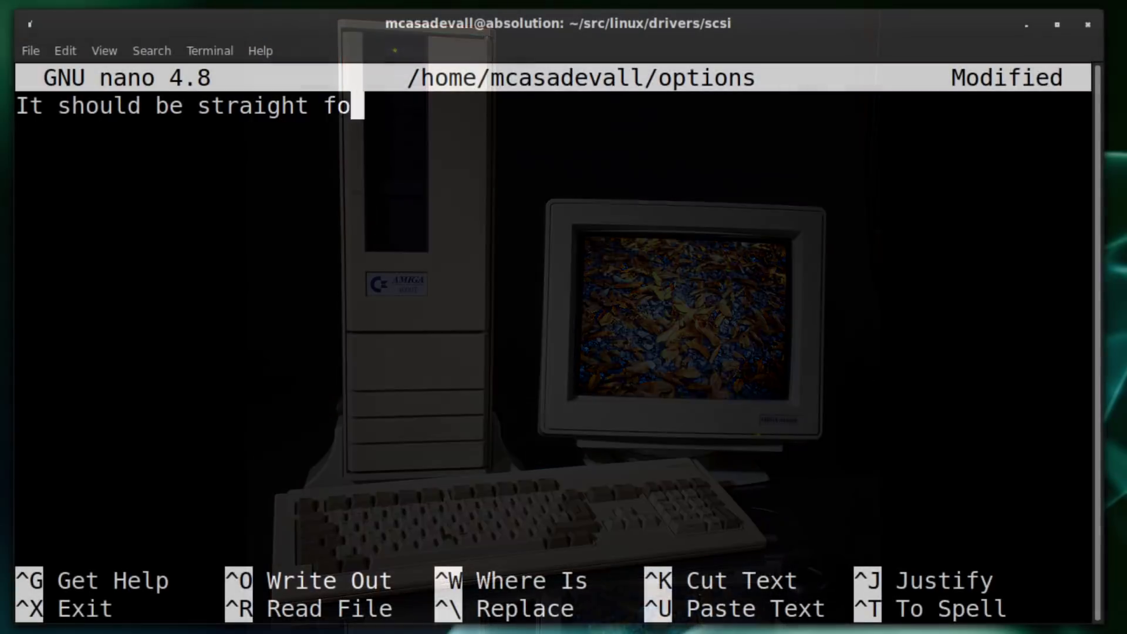
type("rward to modify Linux to work on this machine,")
Step: Write the options-file note that Linux should adapt easily but something else comes first
key("Return")
type("however, there is on")
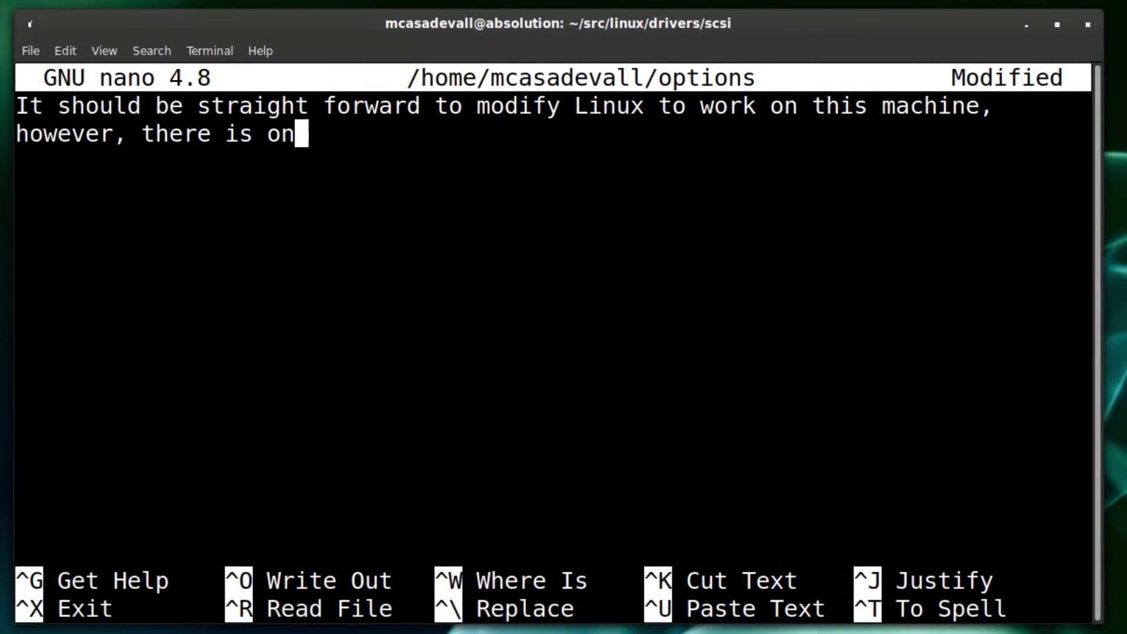
type("e other thing I'd like to try before writing more")
key("Return")
type("hardware enablement kernel patches ...")
key("Return")
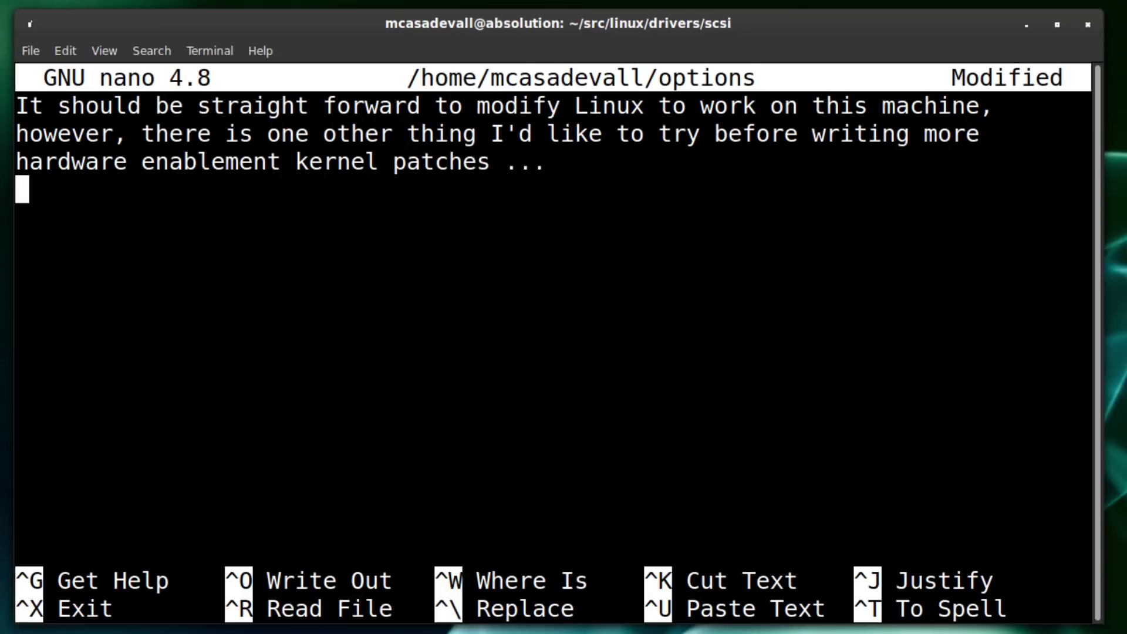
key("Return")
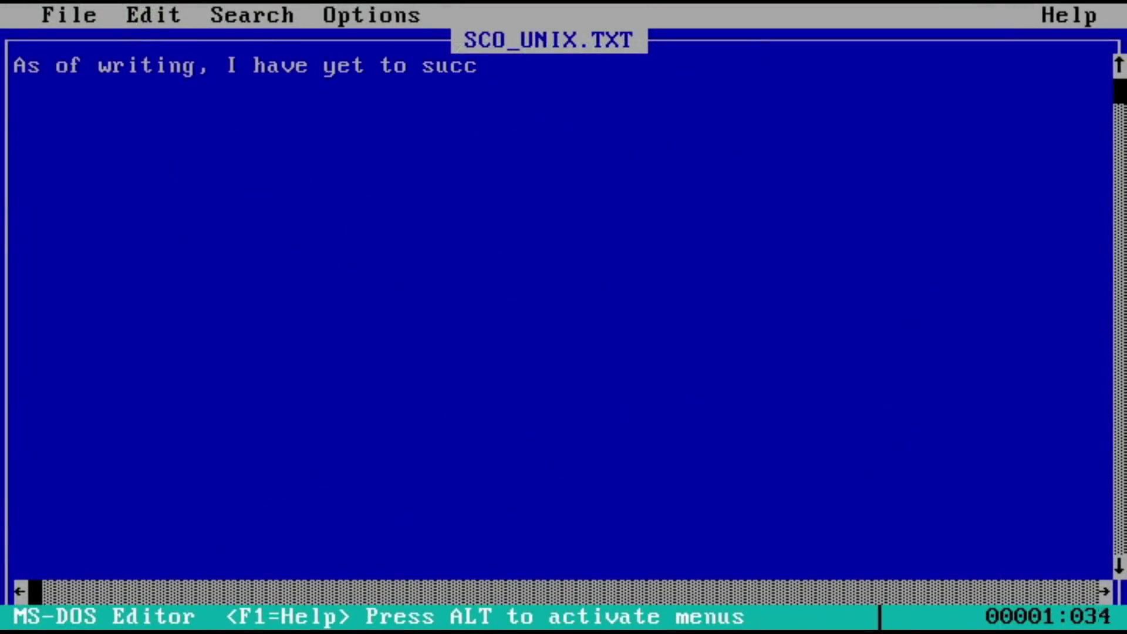
type("essfully run anythi")
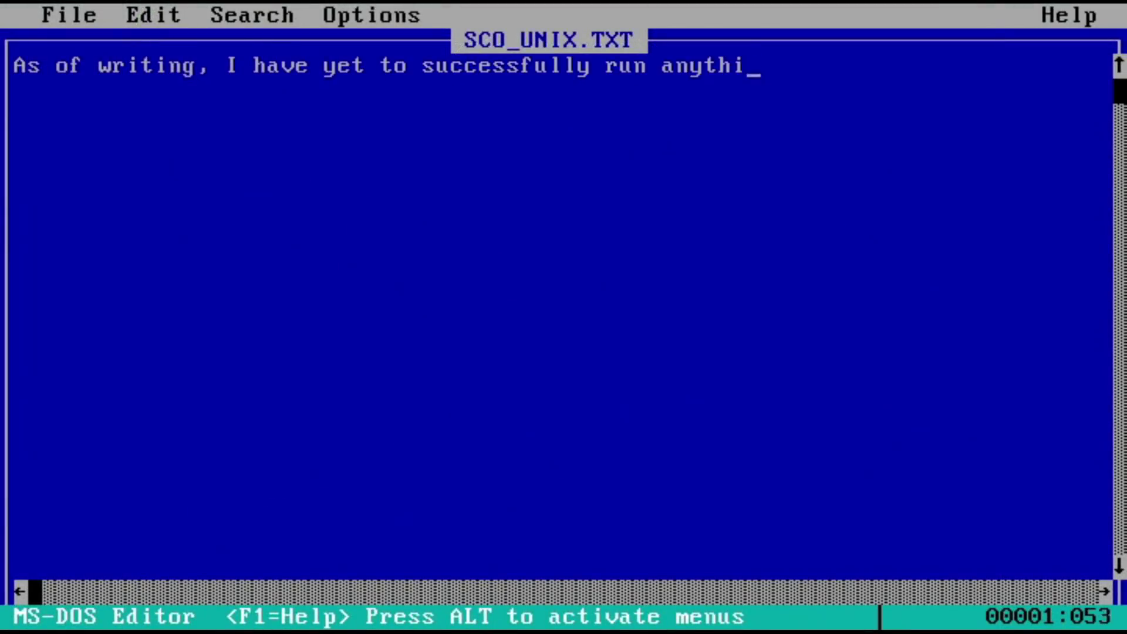
type("ng beside DOS")
Step: Note in SCO_UNIX.TXT that only DOS and Windows 3.1 run, and SCO may work via NCR 53C700
key("Return")
type("and Windows 3.1.")
key("Return")
key("Return")
type("It is ")
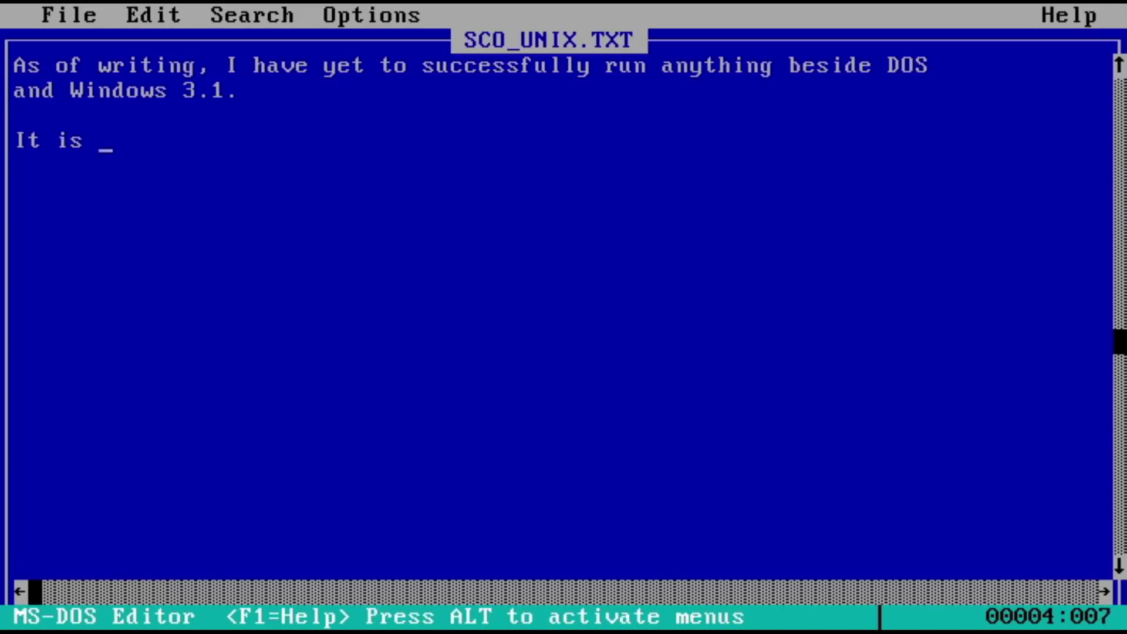
type("possible SCO UNIX may work \"out of the ")
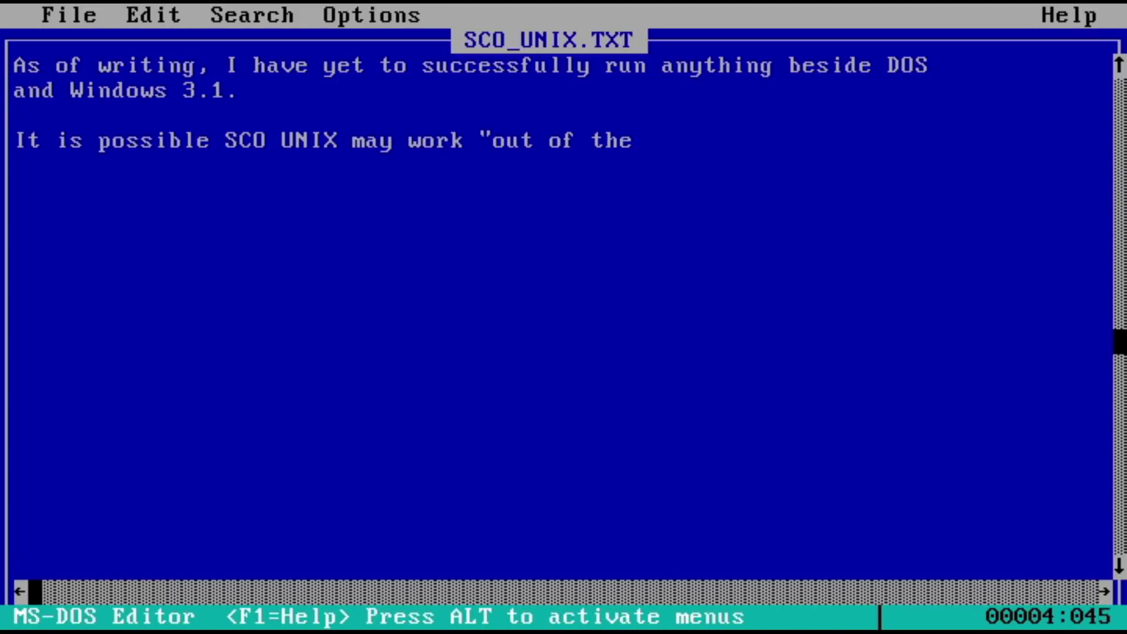
type("box\" as it has a NCR")
key("Return")
type("53C700 driver, a")
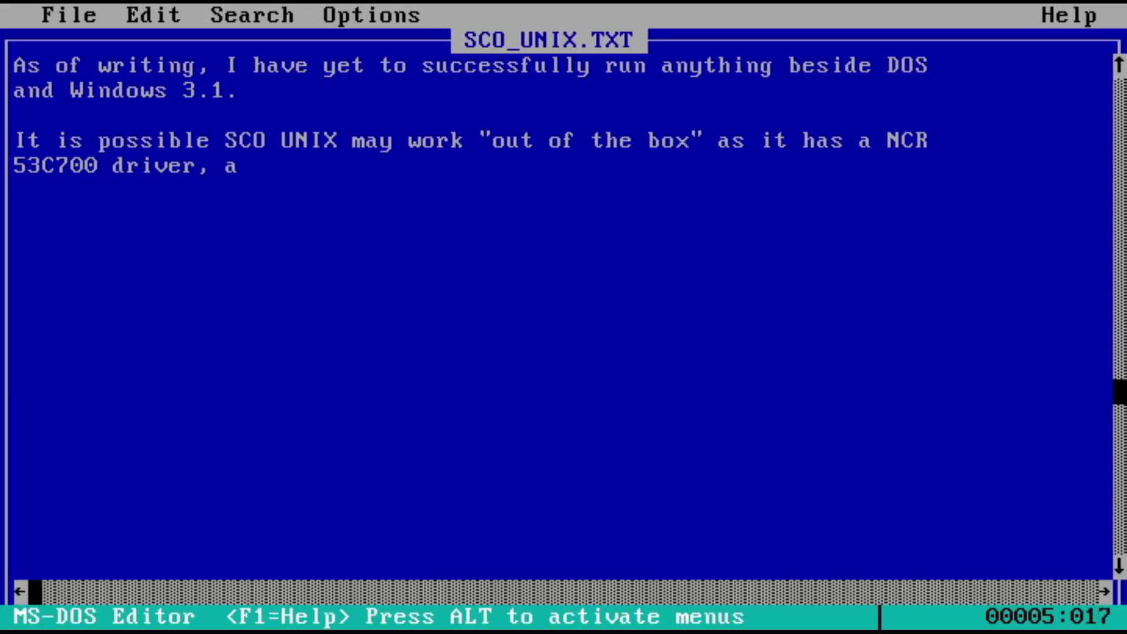
type("nd appears to have manual configuratio")
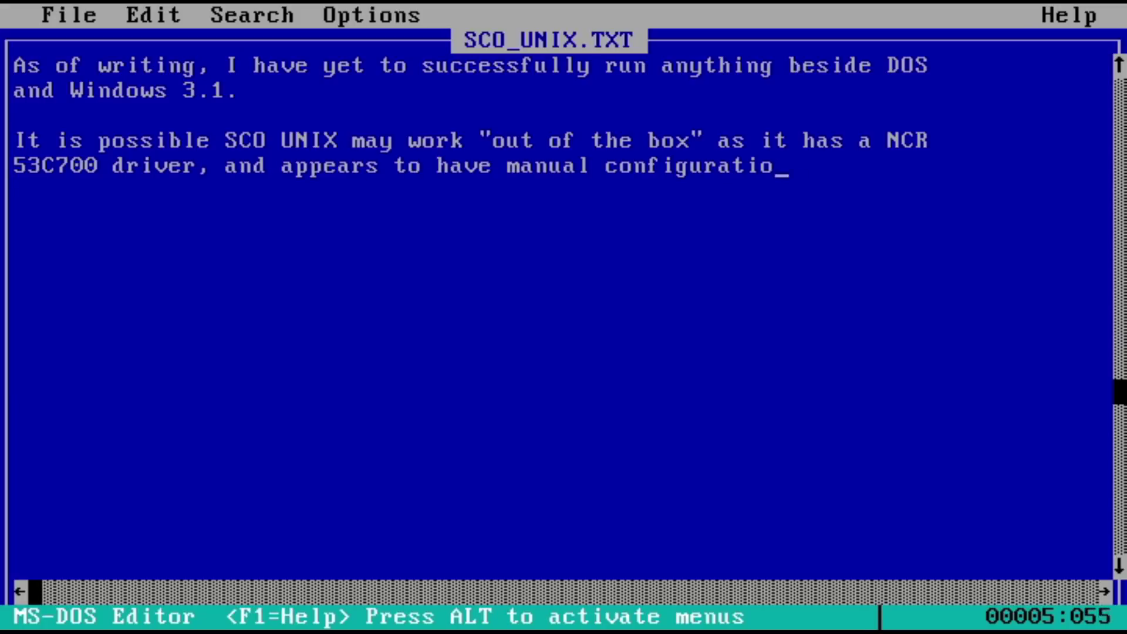
type("n options for")
key("Return")
type("it.  I may try this")
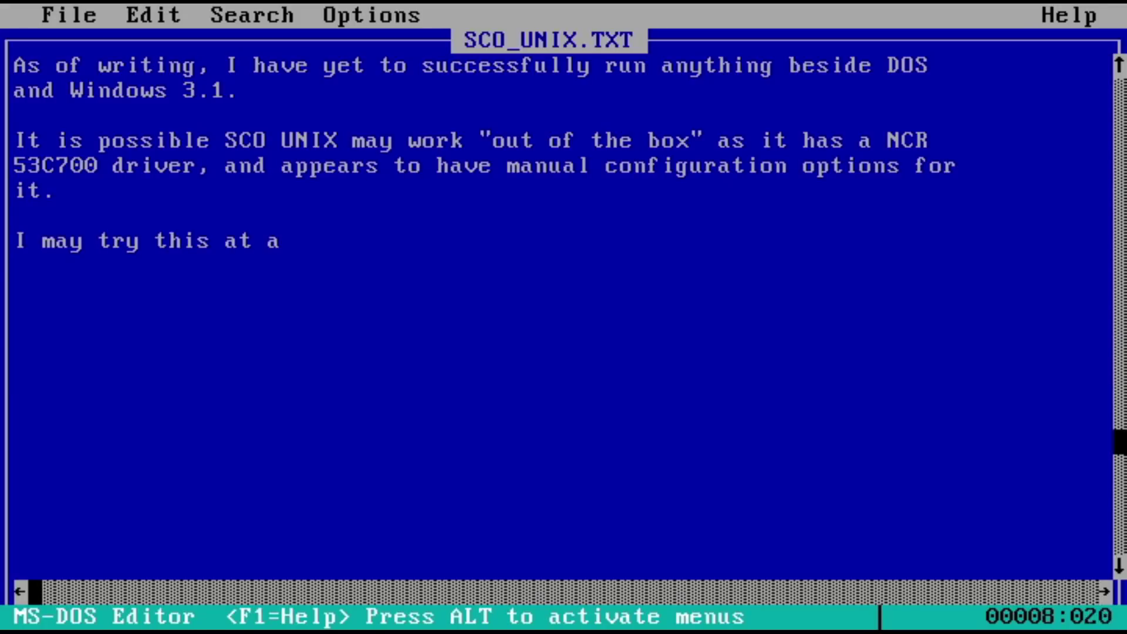
type(" at a later date and report back ...")
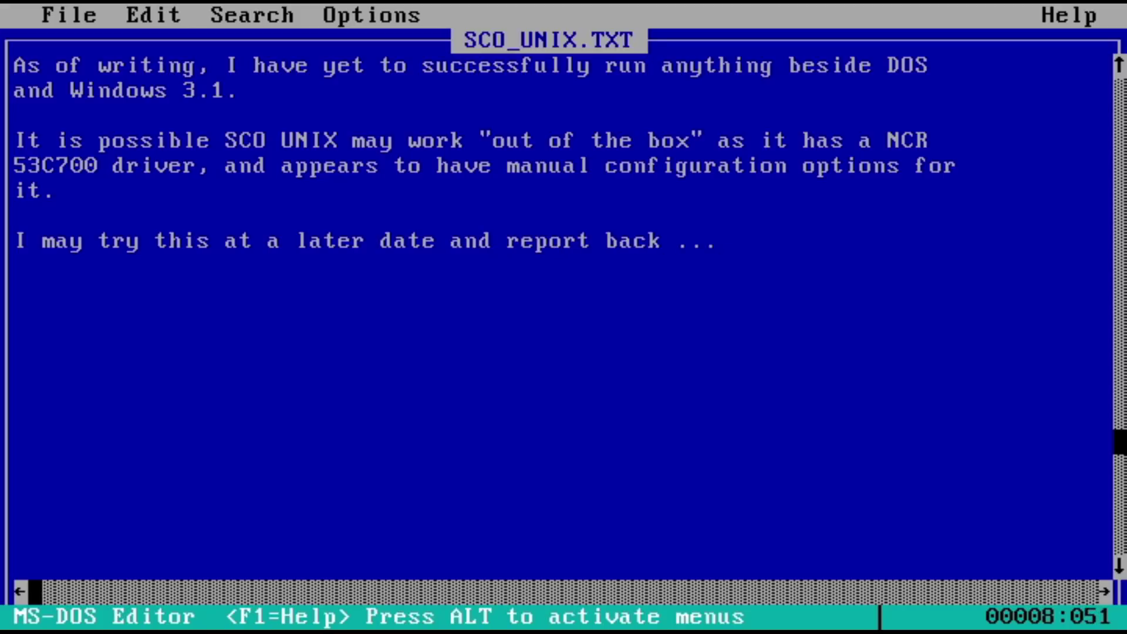